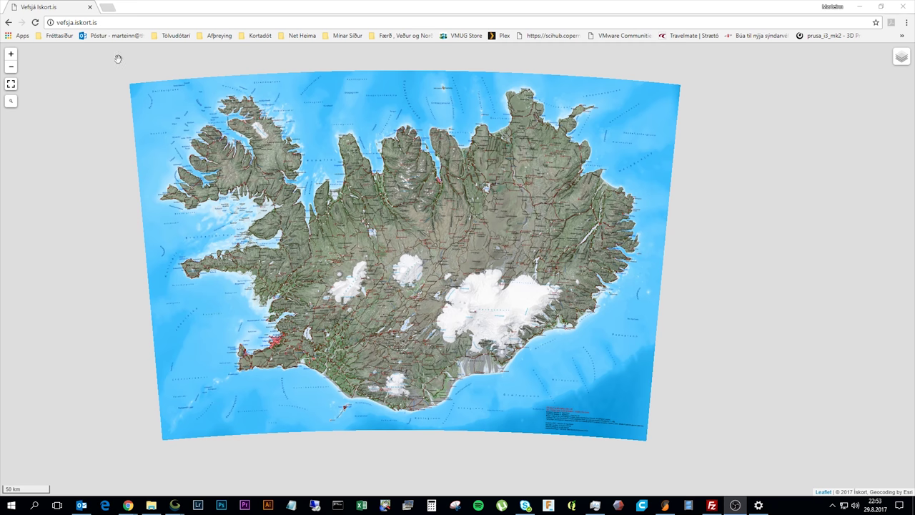
Bring up the Vefsjá Íslandskort web map and zoom toward Iceland's south coast
{"action": "left_click", "coordinate": [104, 21]}
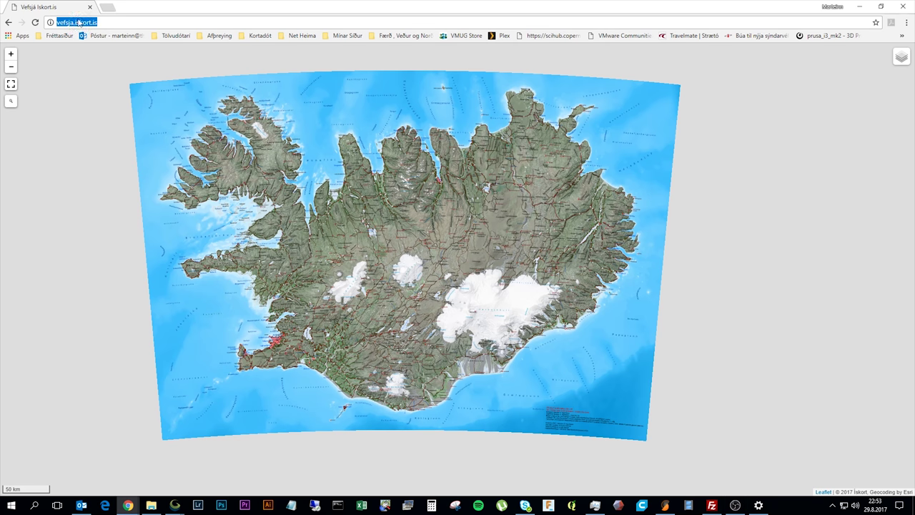
{"action": "left_click", "coordinate": [125, 22]}
{"action": "scroll", "coordinate": [376, 378], "scroll_direction": "up", "scroll_amount": 1}
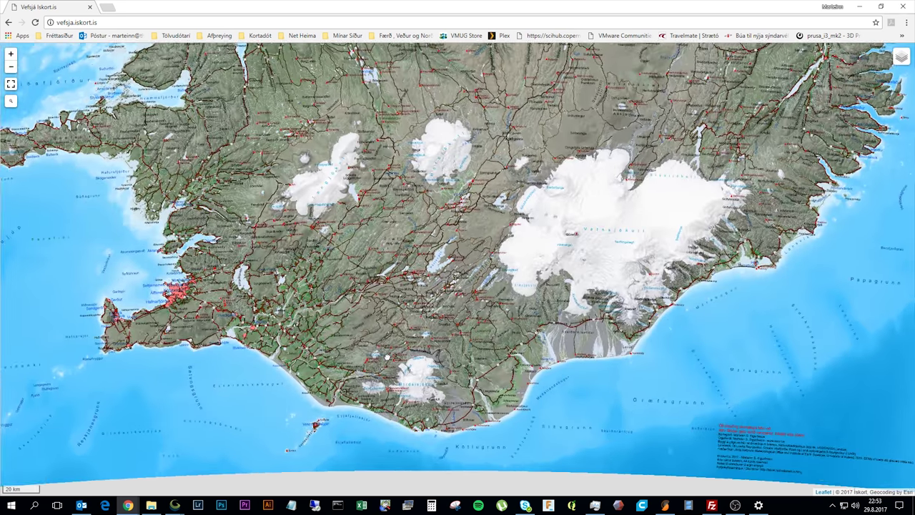
{"action": "left_click_drag", "start_coordinate": [377, 368], "coordinate": [432, 304]}
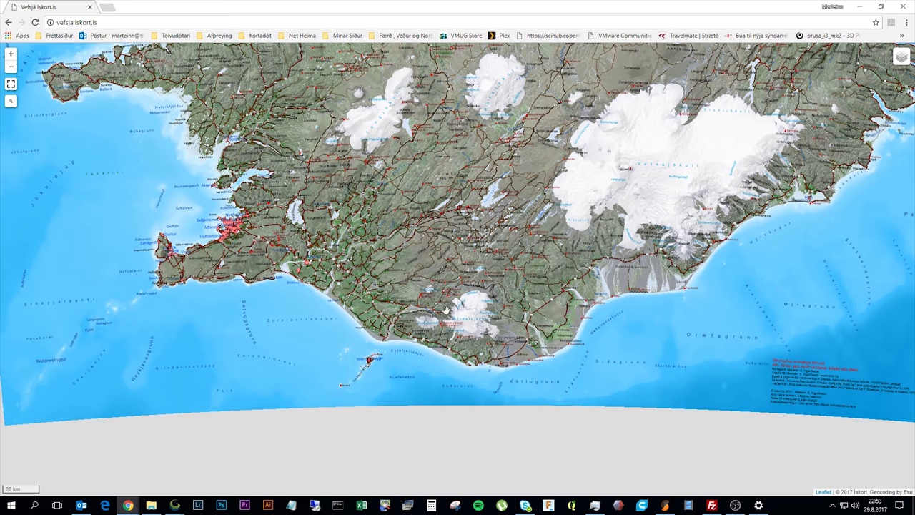
{"action": "scroll", "coordinate": [429, 310], "scroll_direction": "up", "scroll_amount": 2}
{"action": "scroll", "coordinate": [409, 315], "scroll_direction": "up", "scroll_amount": 1}
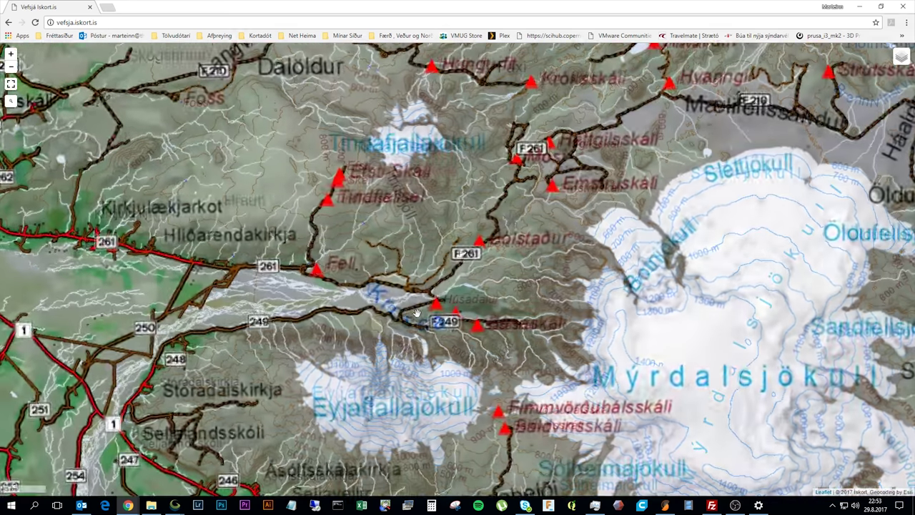
Pan and zoom the map onto the Þórsmörk valley between Eyjafjallajökull and Mýrdalsjökull
{"action": "left_click_drag", "start_coordinate": [437, 309], "coordinate": [423, 244]}
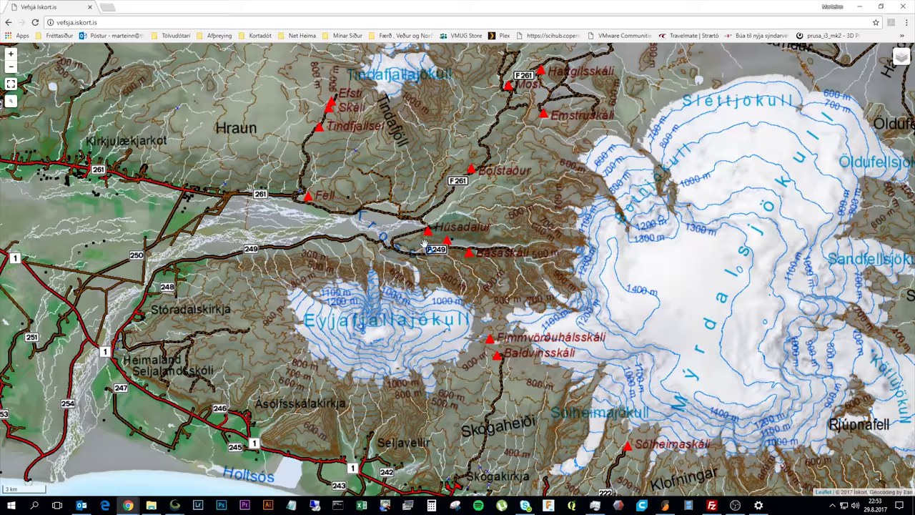
{"action": "scroll", "coordinate": [429, 247], "scroll_direction": "up", "scroll_amount": 1}
{"action": "scroll", "coordinate": [530, 257], "scroll_direction": "up", "scroll_amount": 1}
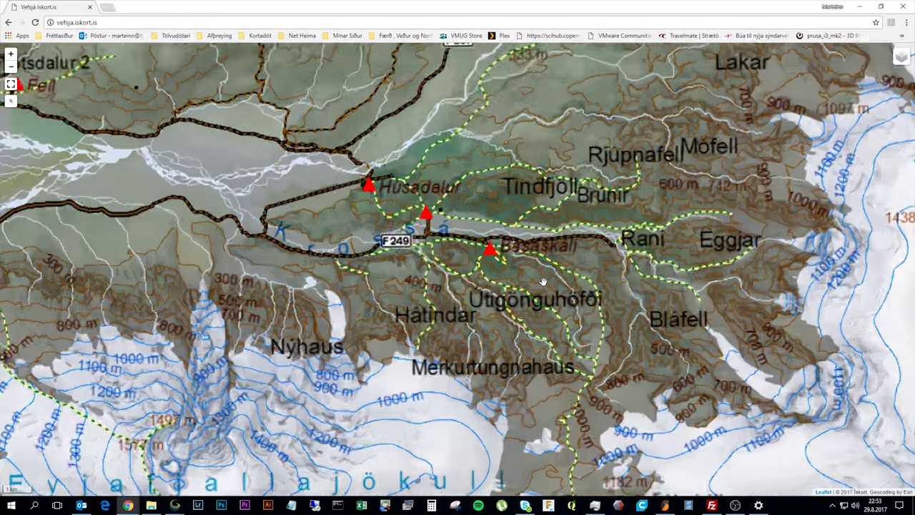
{"action": "scroll", "coordinate": [477, 240], "scroll_direction": "down", "scroll_amount": 1}
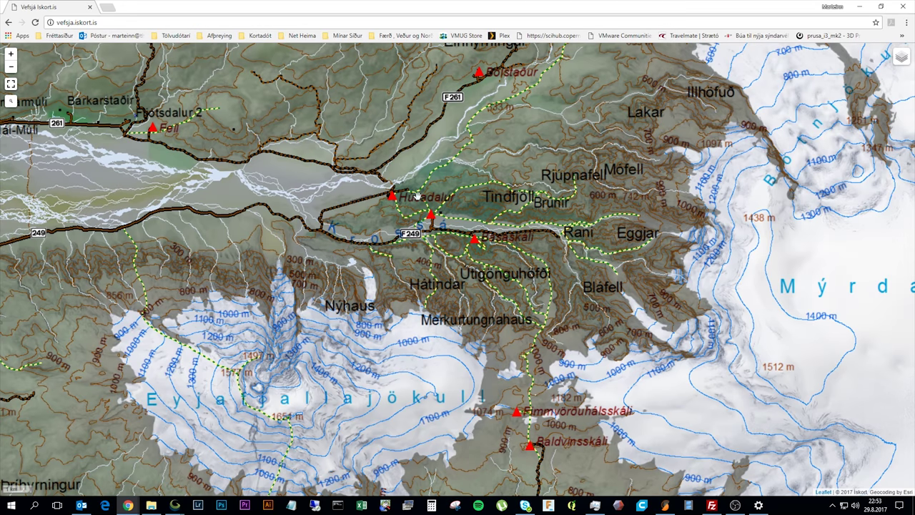
{"action": "scroll", "coordinate": [419, 205], "scroll_direction": "down", "scroll_amount": 1}
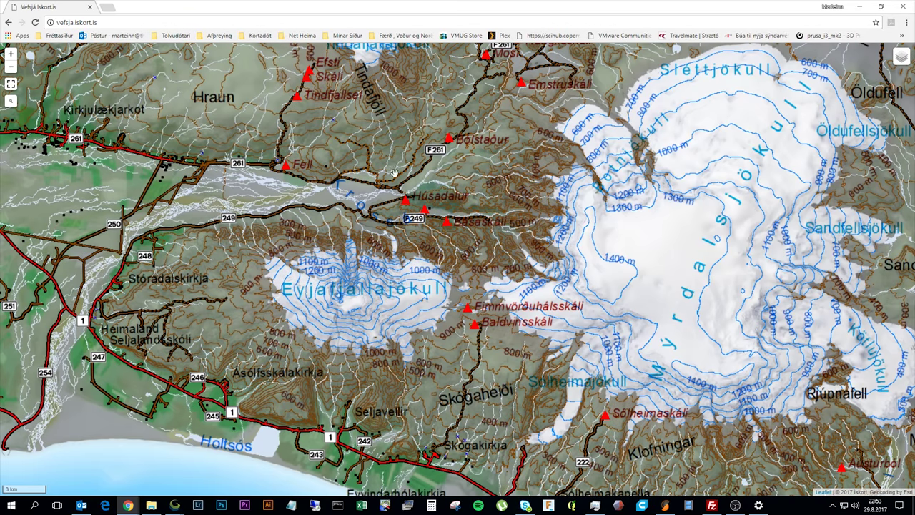
{"action": "scroll", "coordinate": [504, 222], "scroll_direction": "up", "scroll_amount": 1}
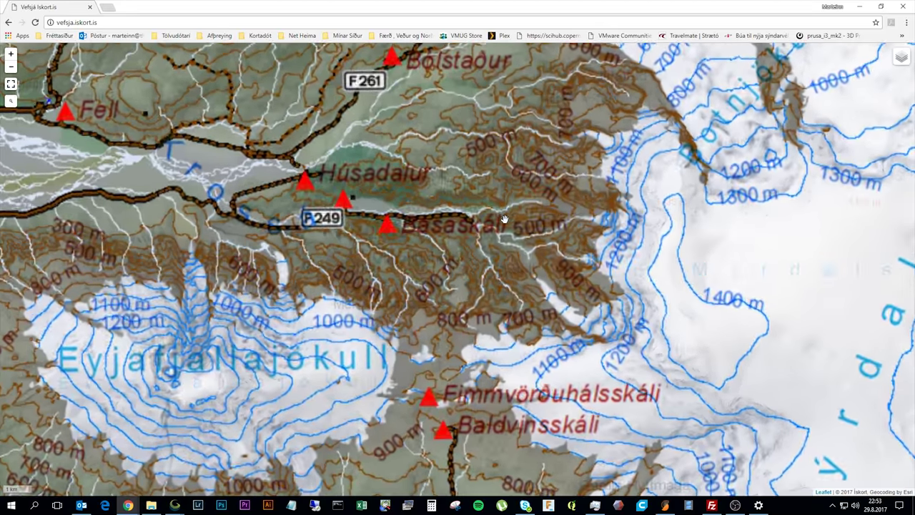
{"action": "scroll", "coordinate": [436, 230], "scroll_direction": "up", "scroll_amount": 1}
{"action": "scroll", "coordinate": [359, 224], "scroll_direction": "down", "scroll_amount": 1}
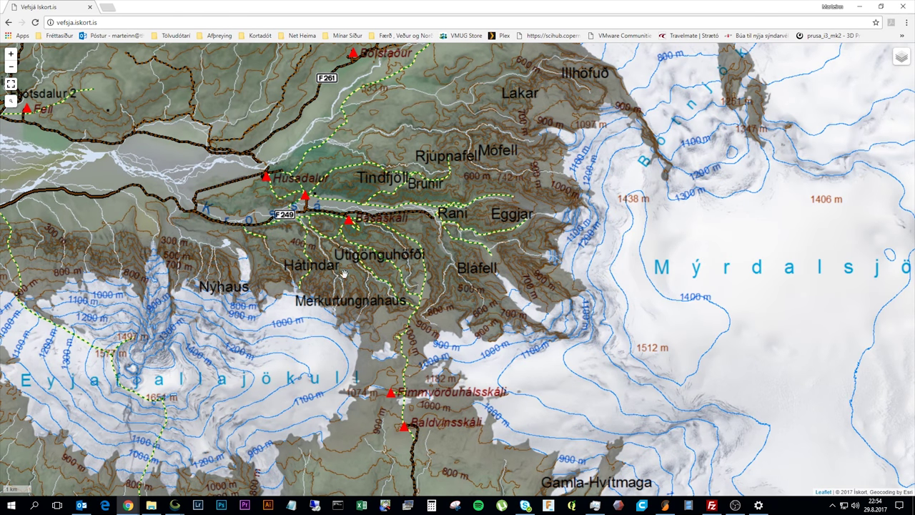
Bring Global Mapper forward and box-zoom onto the Þórsmörk river valley between the glaciers
{"action": "mouse_move", "coordinate": [174, 505]}
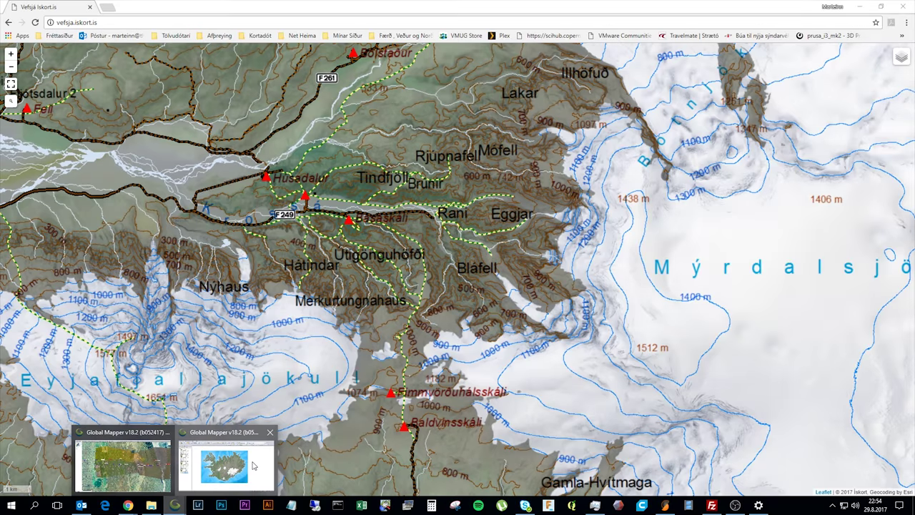
{"action": "left_click", "coordinate": [224, 469]}
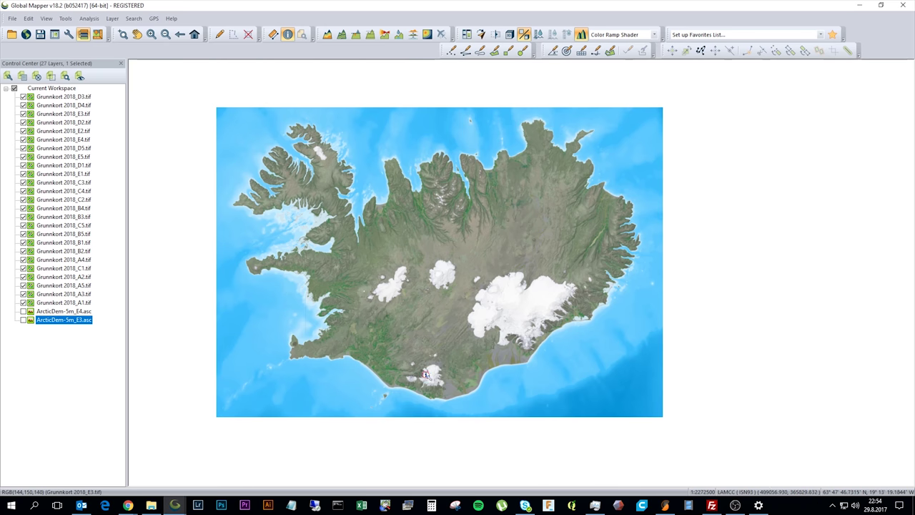
{"action": "left_click", "coordinate": [122, 35]}
{"action": "left_click_drag", "start_coordinate": [413, 373], "coordinate": [434, 390]}
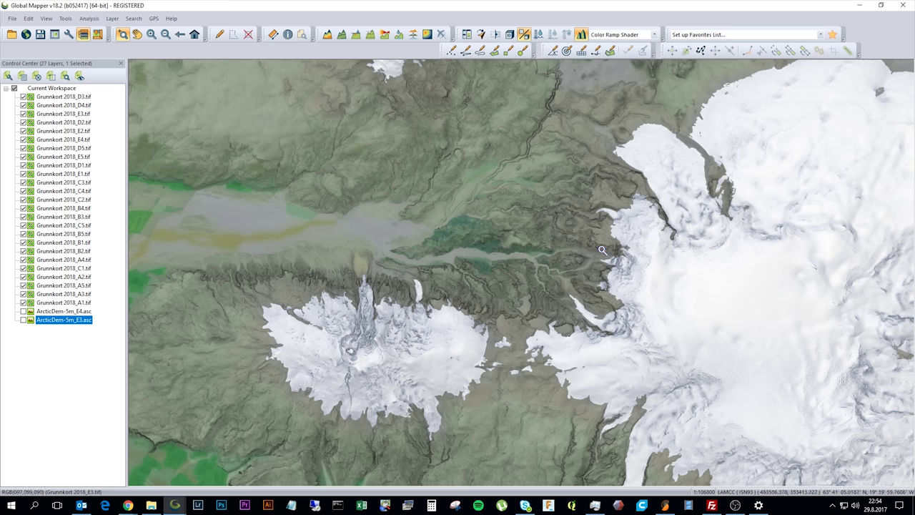
{"action": "left_click_drag", "start_coordinate": [394, 170], "coordinate": [633, 345]}
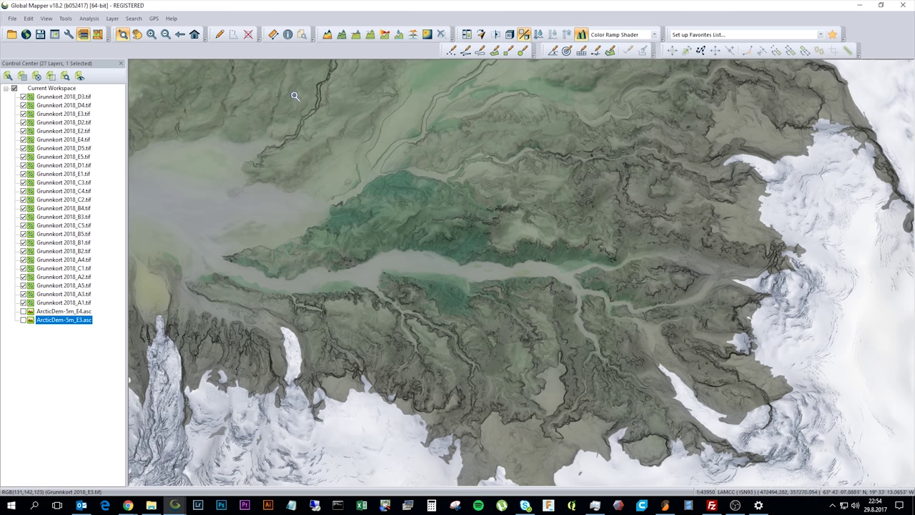
Enable the ArcticDem-5m_E3.asc elevation layer and view the valley terrain in 3D
{"action": "left_click", "coordinate": [24, 319]}
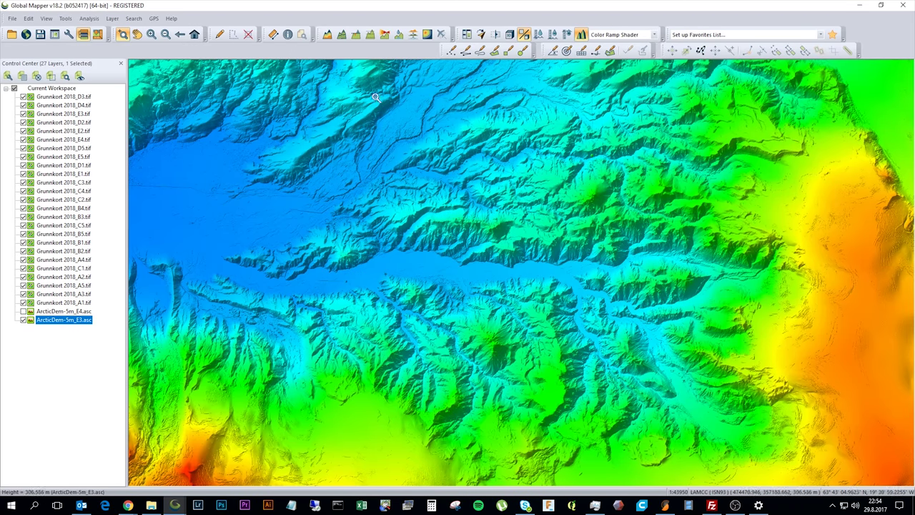
{"action": "left_click", "coordinate": [510, 34]}
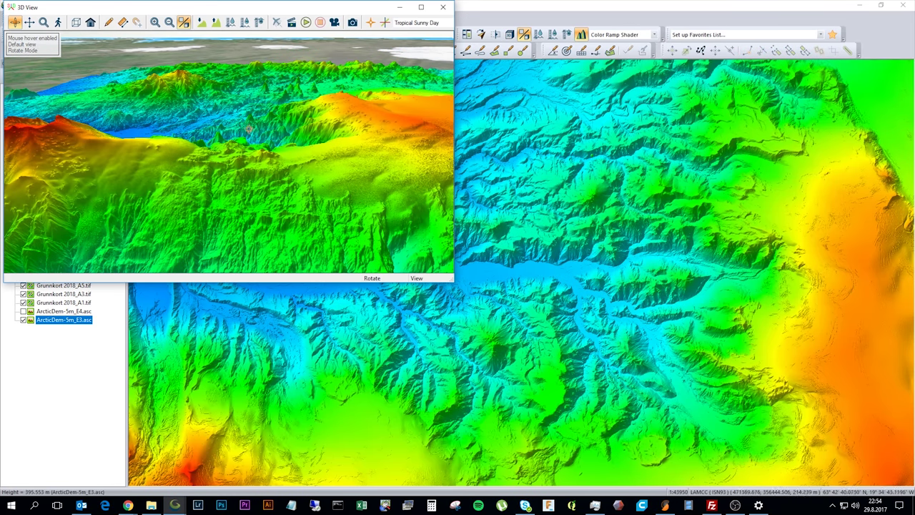
{"action": "left_click_drag", "start_coordinate": [241, 160], "coordinate": [318, 129]}
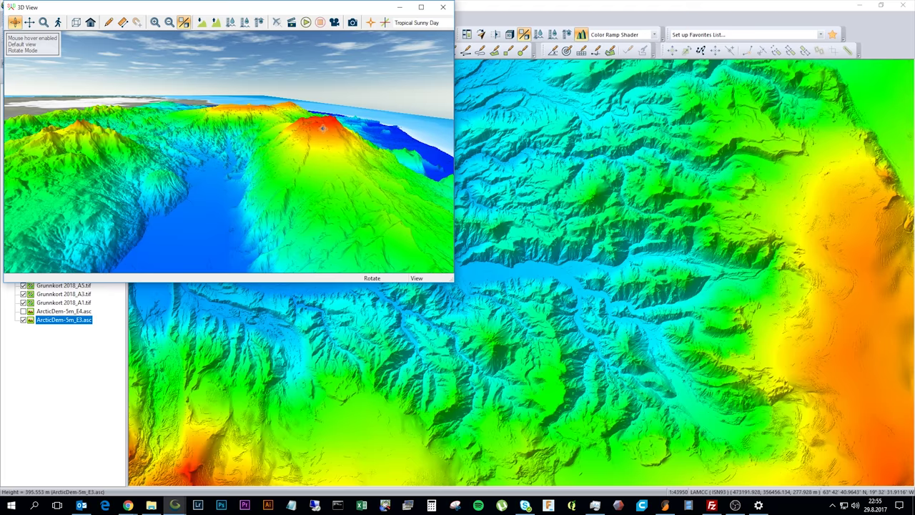
{"action": "left_click_drag", "start_coordinate": [276, 176], "coordinate": [298, 188]}
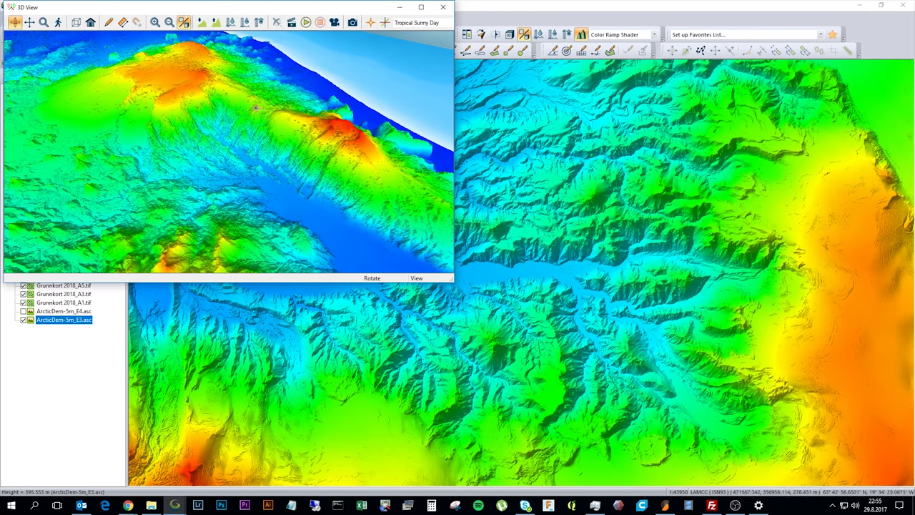
Rotate the 3D terrain through several oblique viewpoints, then close the 3D view
{"action": "scroll", "coordinate": [267, 107], "scroll_direction": "up", "scroll_amount": 2}
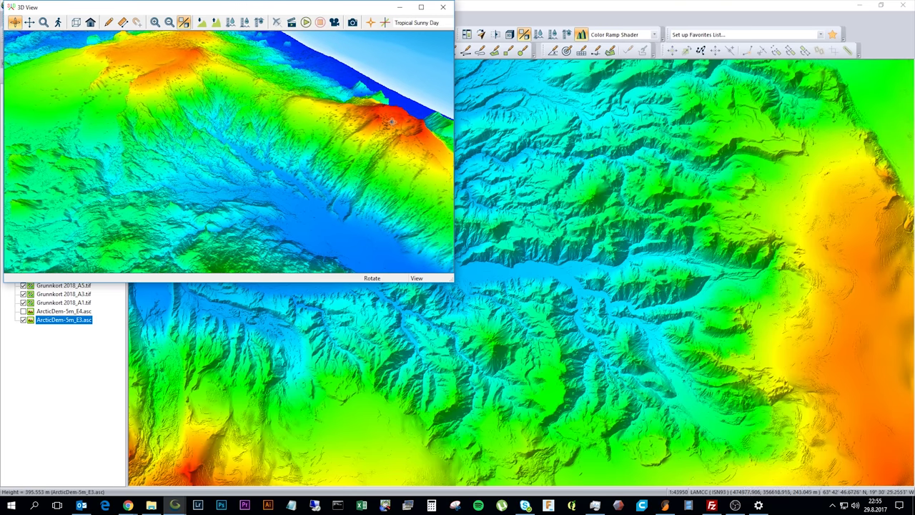
{"action": "left_click_drag", "start_coordinate": [392, 121], "coordinate": [166, 151]}
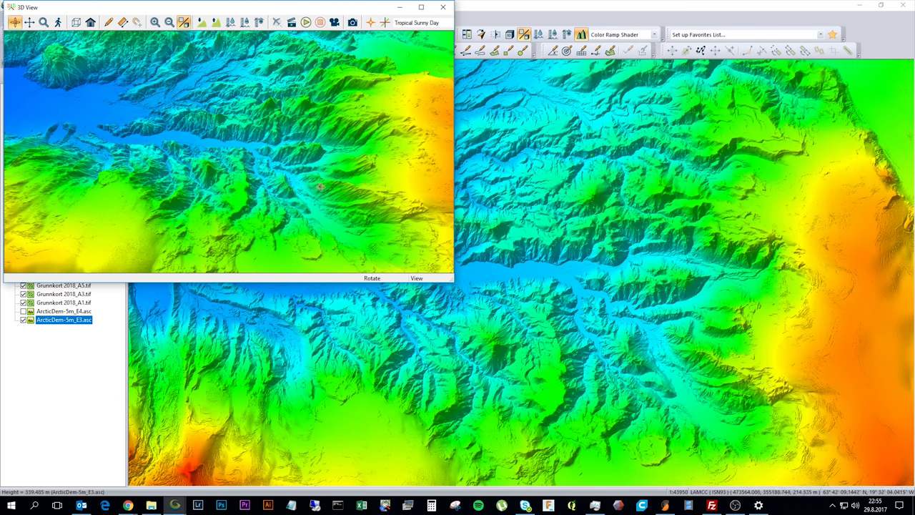
{"action": "left_click_drag", "start_coordinate": [321, 188], "coordinate": [421, 84]}
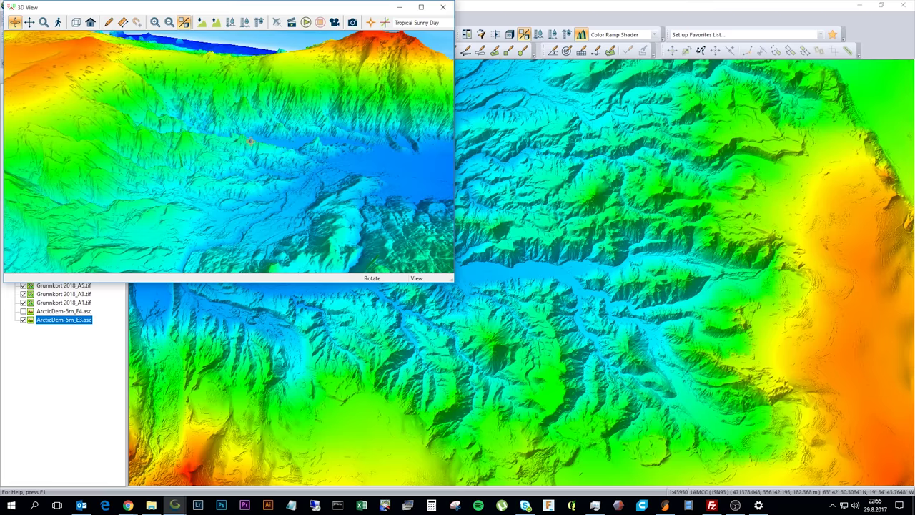
{"action": "left_click_drag", "start_coordinate": [306, 132], "coordinate": [273, 123]}
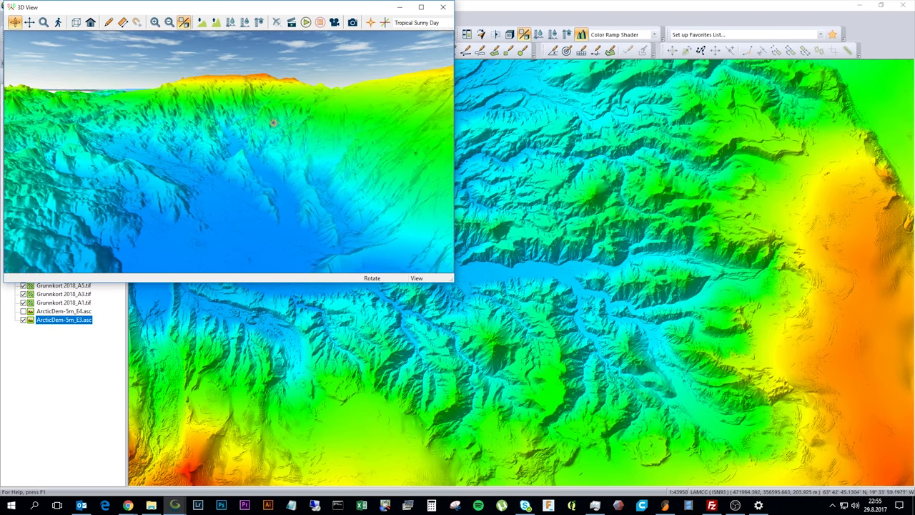
{"action": "left_click", "coordinate": [442, 7]}
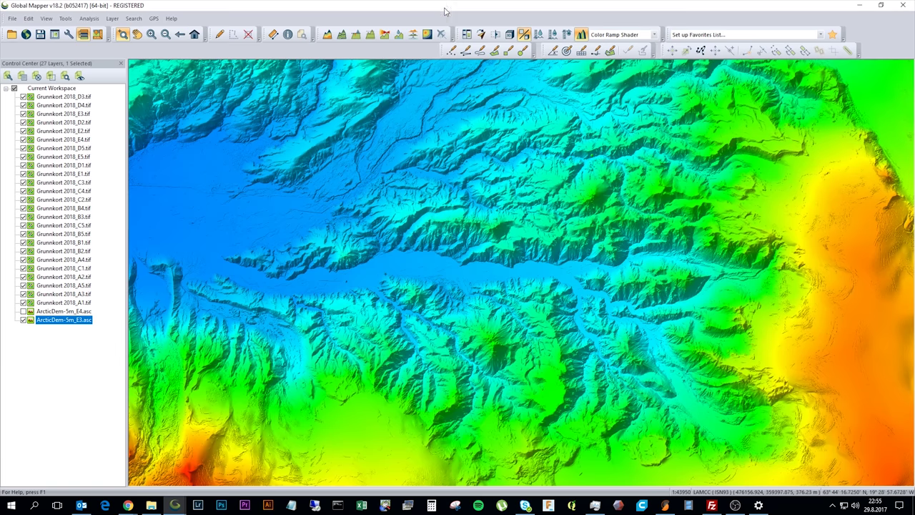
Switch the elevation grid's shader to Slope Shader for greyscale slope shading
{"action": "left_click", "coordinate": [646, 36]}
{"action": "left_click", "coordinate": [632, 83]}
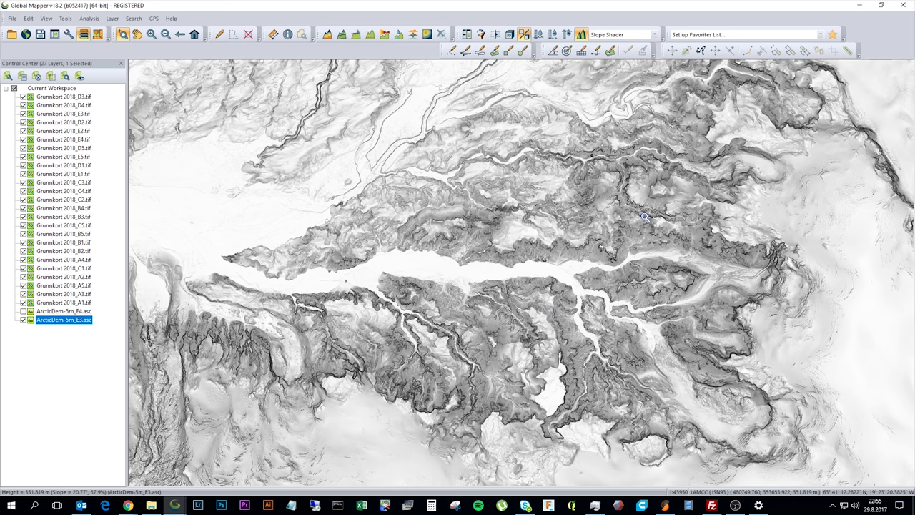
{"action": "left_click", "coordinate": [654, 35]}
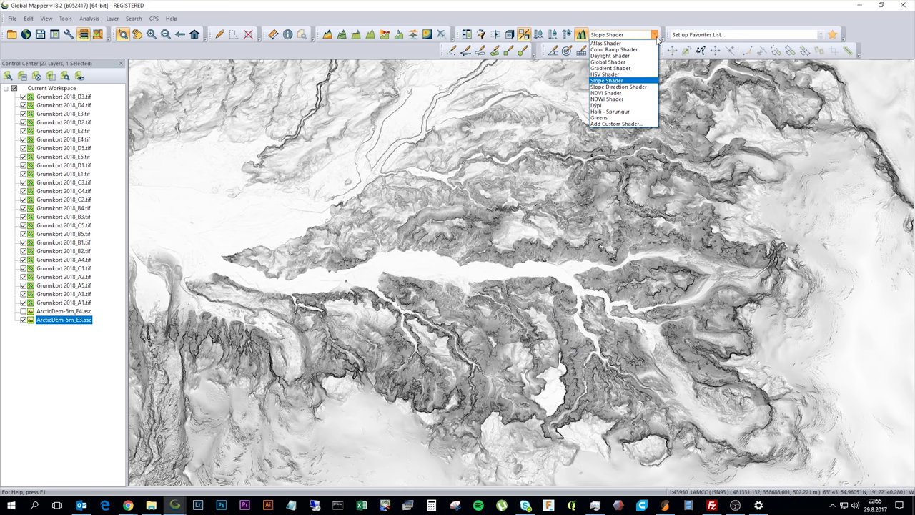
{"action": "left_click", "coordinate": [655, 9]}
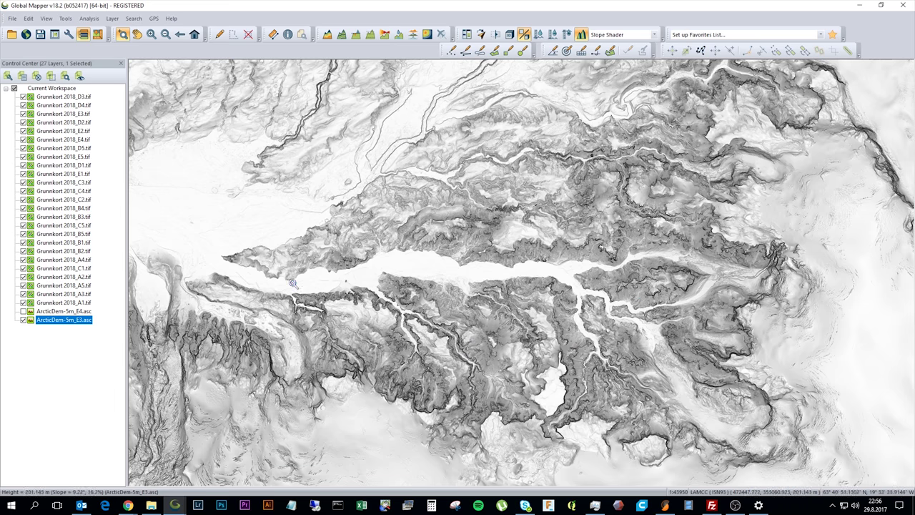
Start an elevation grid export from the File > Export menu with STL as the format
{"action": "left_click", "coordinate": [13, 18]}
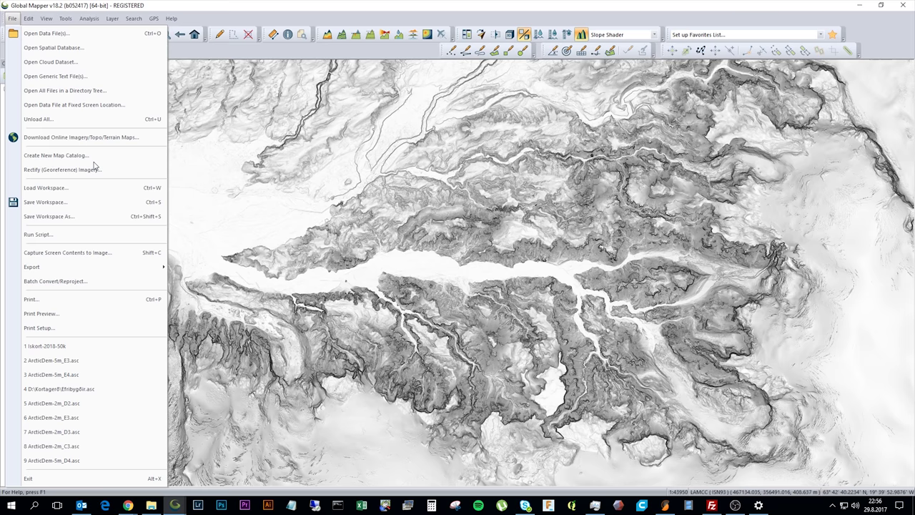
{"action": "mouse_move", "coordinate": [122, 265]}
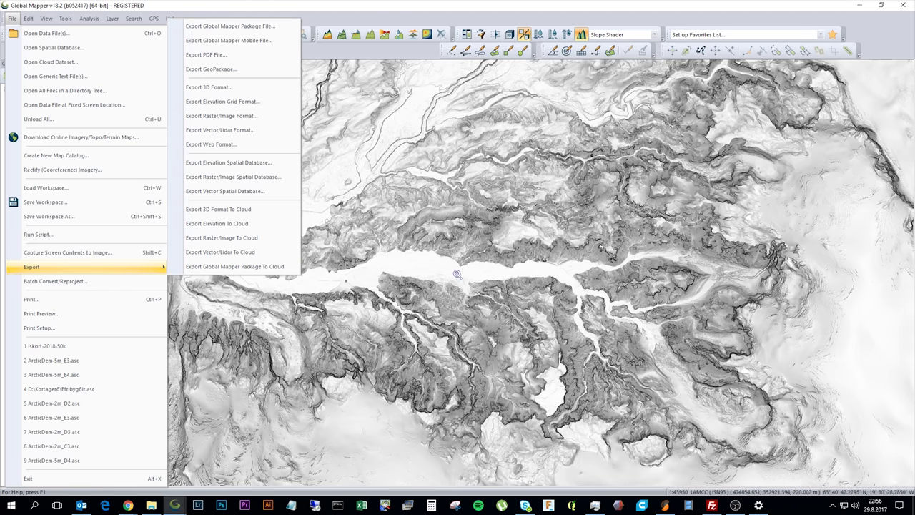
{"action": "left_click", "coordinate": [454, 10]}
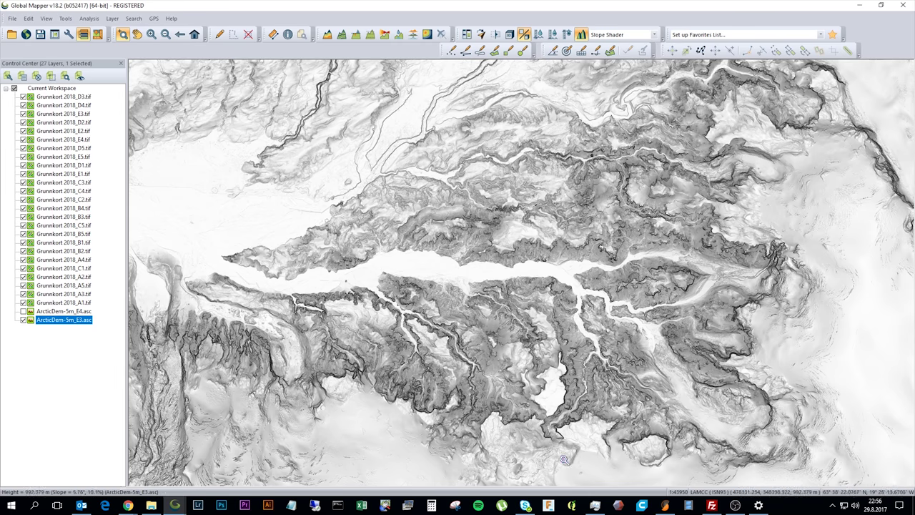
{"action": "left_click", "coordinate": [12, 17]}
{"action": "mouse_move", "coordinate": [128, 266]}
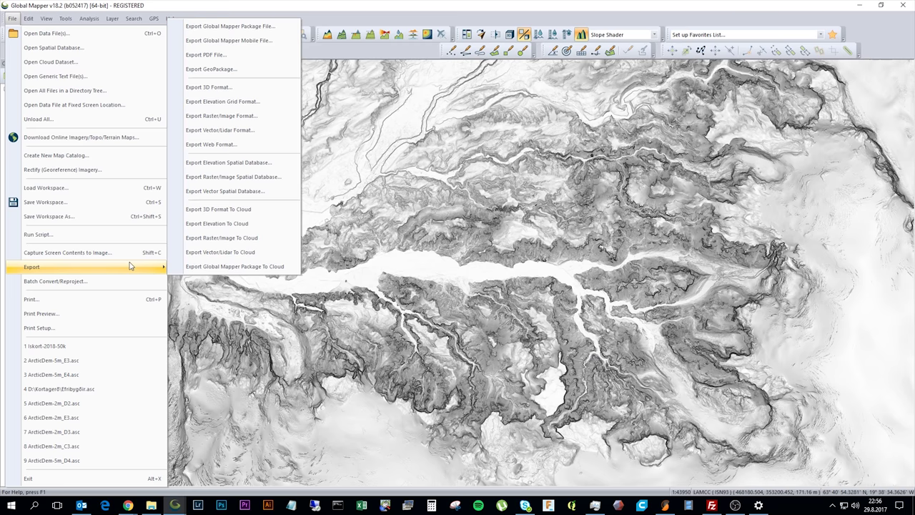
{"action": "left_click", "coordinate": [250, 102]}
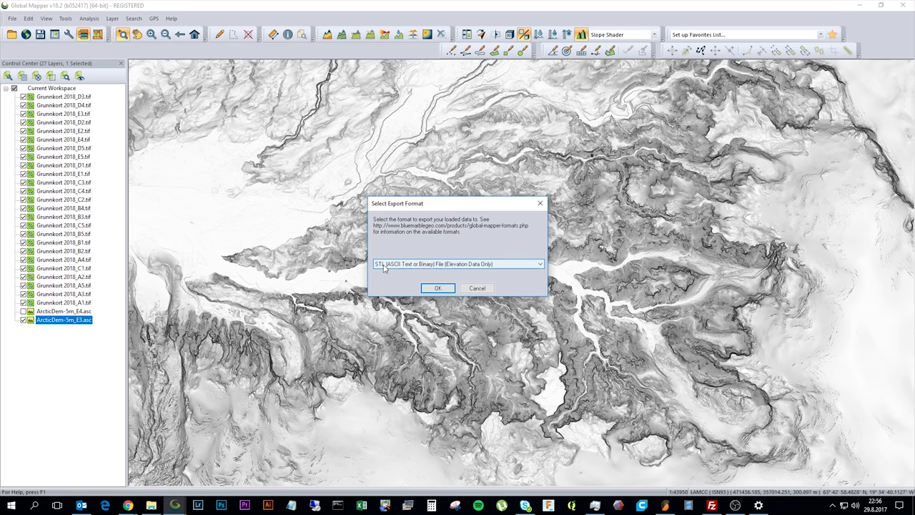
{"action": "left_click", "coordinate": [438, 288]}
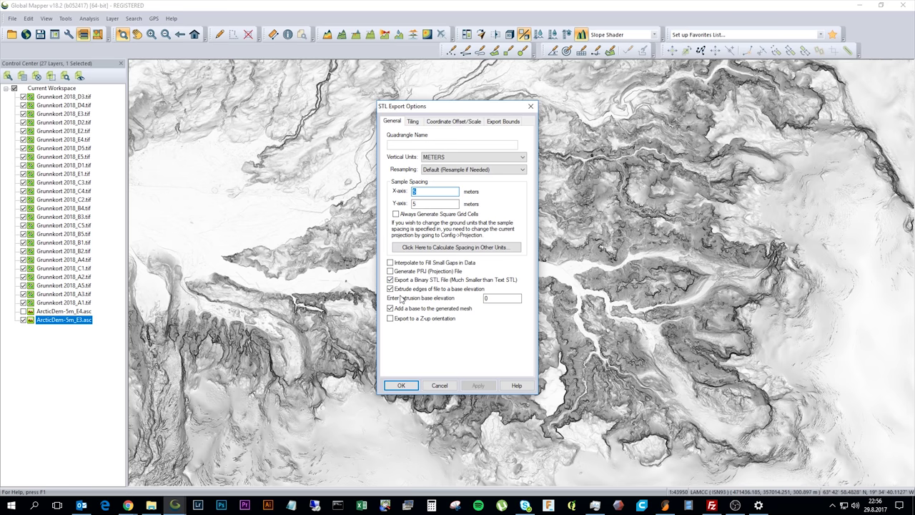
Draw a box around the central valley as export bounds, then select the X-axis spacing value
{"action": "left_click", "coordinate": [510, 125]}
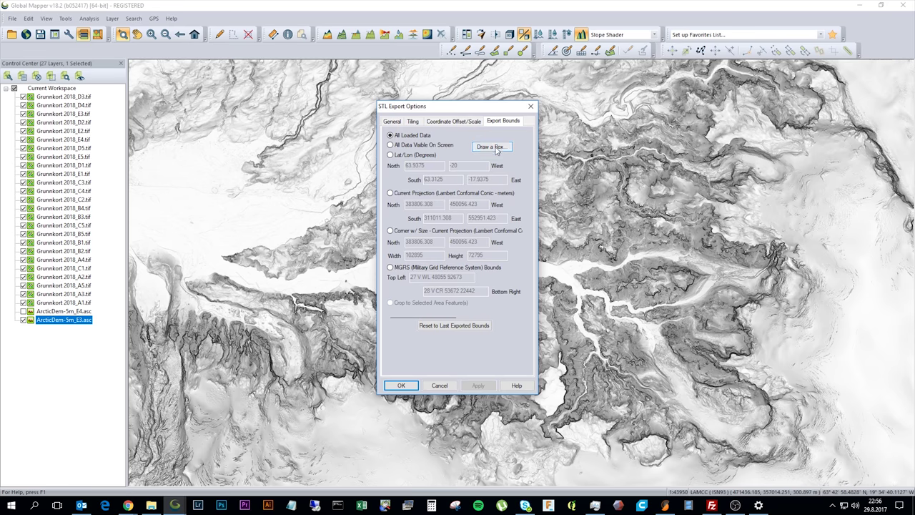
{"action": "left_click", "coordinate": [492, 146]}
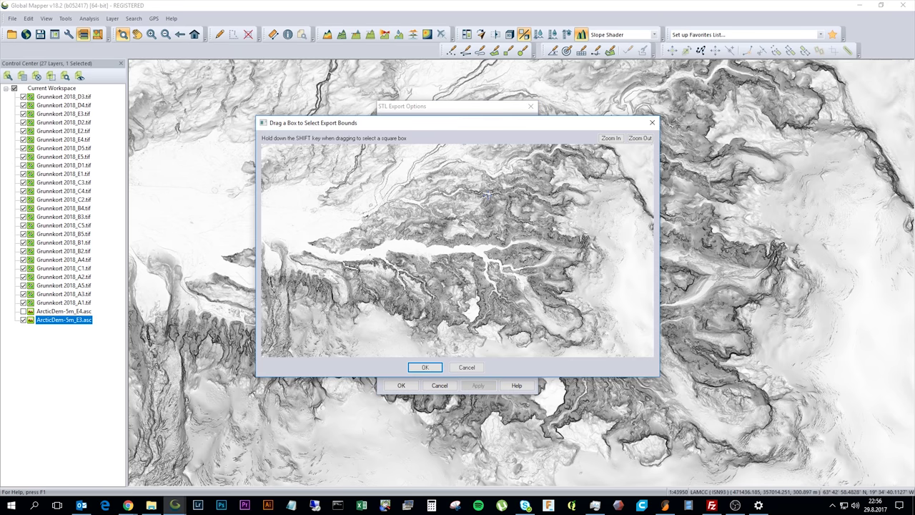
{"action": "left_click_drag", "start_coordinate": [300, 169], "coordinate": [610, 352]}
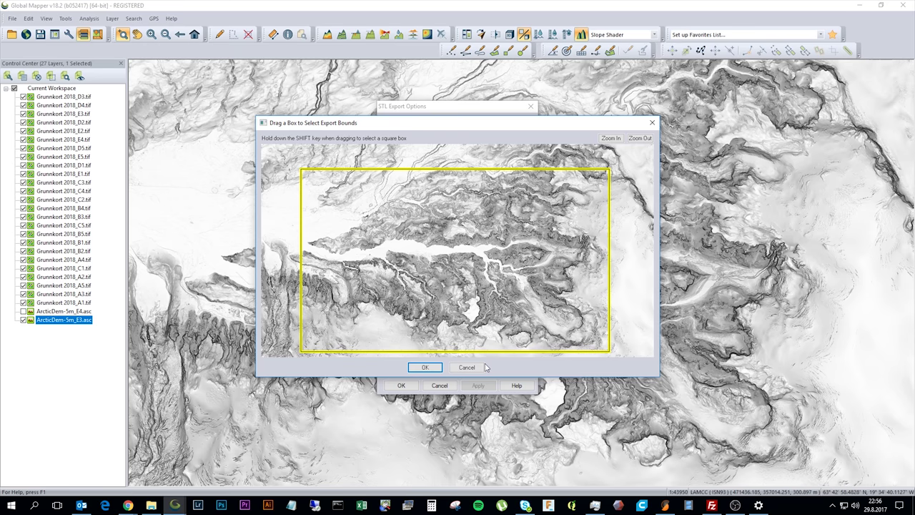
{"action": "left_click", "coordinate": [431, 368]}
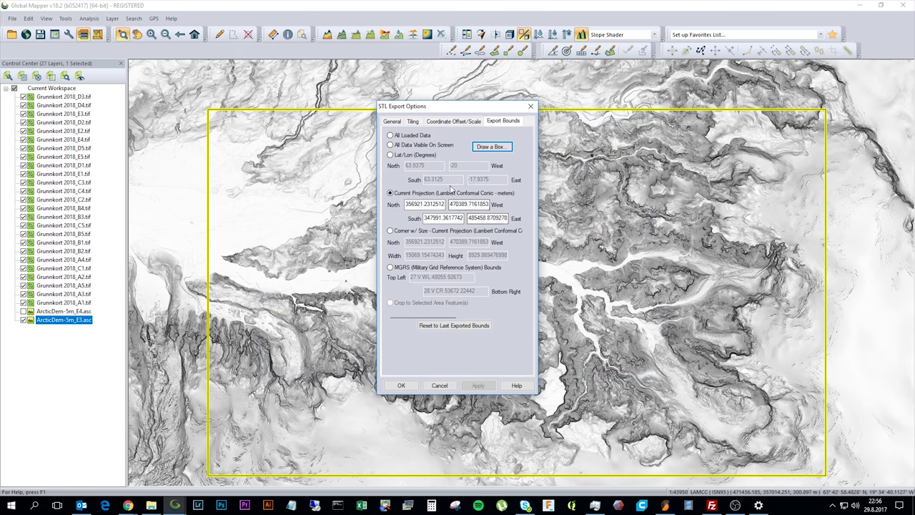
{"action": "left_click", "coordinate": [392, 121]}
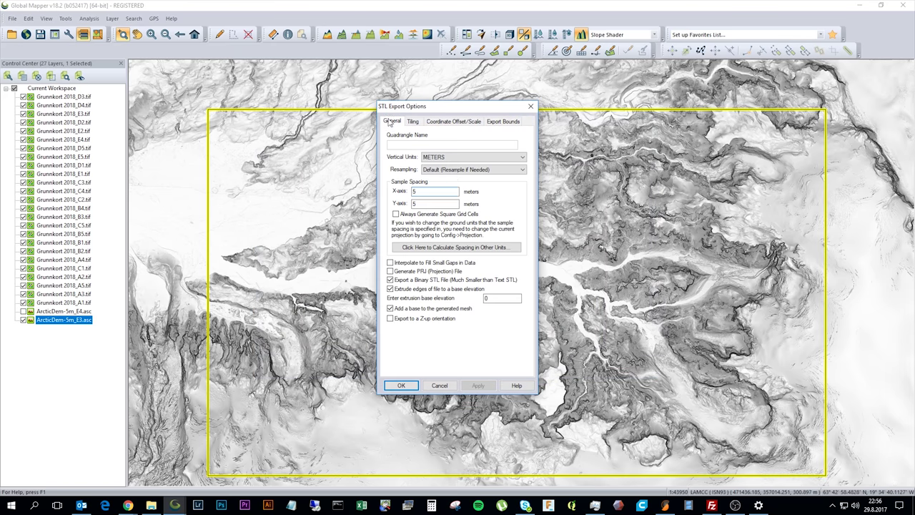
{"action": "double_click", "coordinate": [438, 193]}
Confirm the STL options, cancel the save, and switch to Slic3r Prusa Edition
{"action": "left_click", "coordinate": [402, 385]}
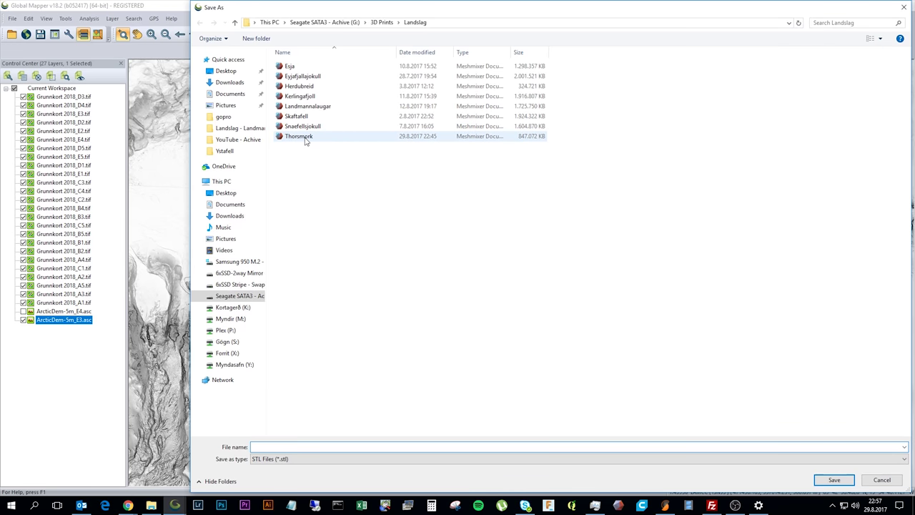
{"action": "left_click", "coordinate": [885, 480]}
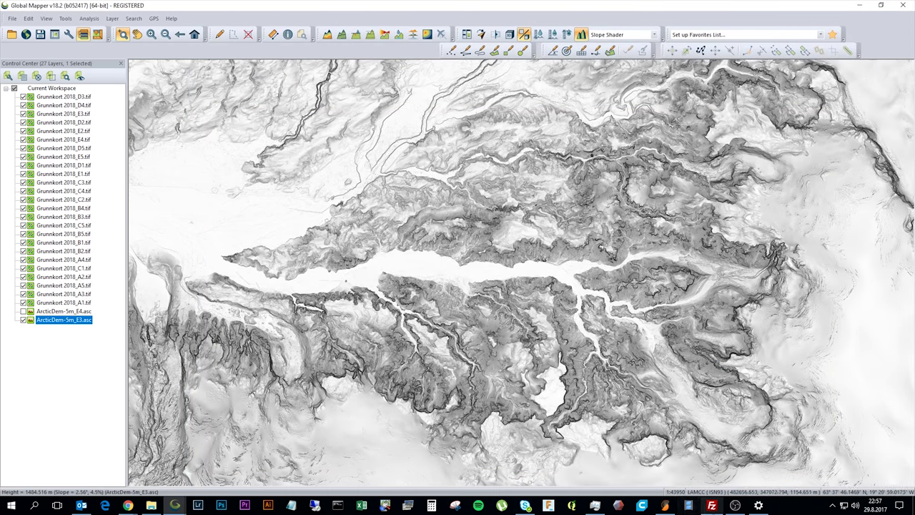
{"action": "left_click", "coordinate": [665, 505]}
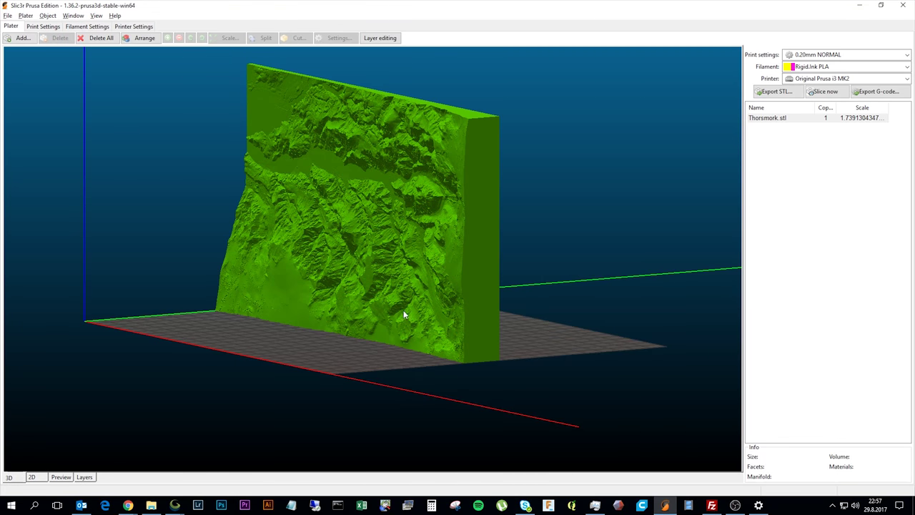
Clear the old model from the bed and load Thorsmork.stl onto the plater
{"action": "left_click", "coordinate": [102, 39]}
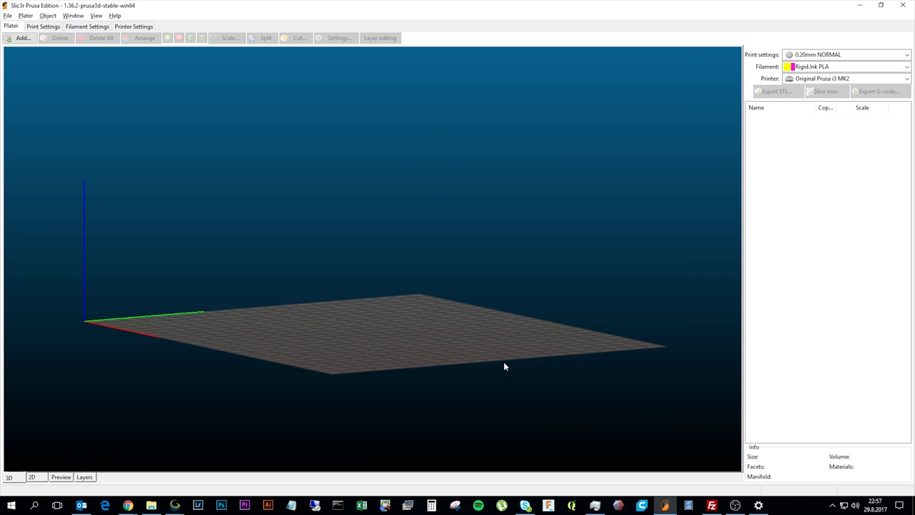
{"action": "mouse_move", "coordinate": [389, 324]}
{"action": "left_mouse_down"}
{"action": "mouse_move", "coordinate": [408, 326]}
{"action": "mouse_move", "coordinate": [400, 314]}
{"action": "left_mouse_up"}
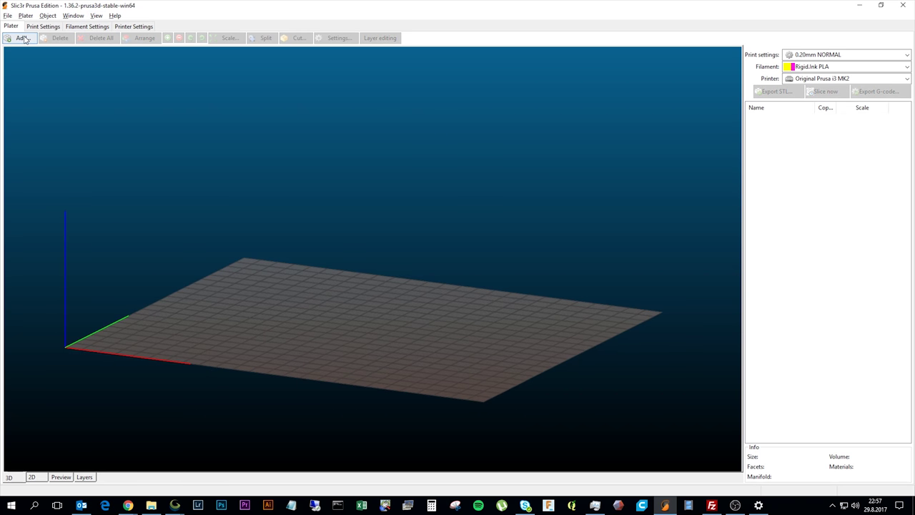
{"action": "left_click", "coordinate": [22, 38]}
{"action": "left_click", "coordinate": [132, 156]}
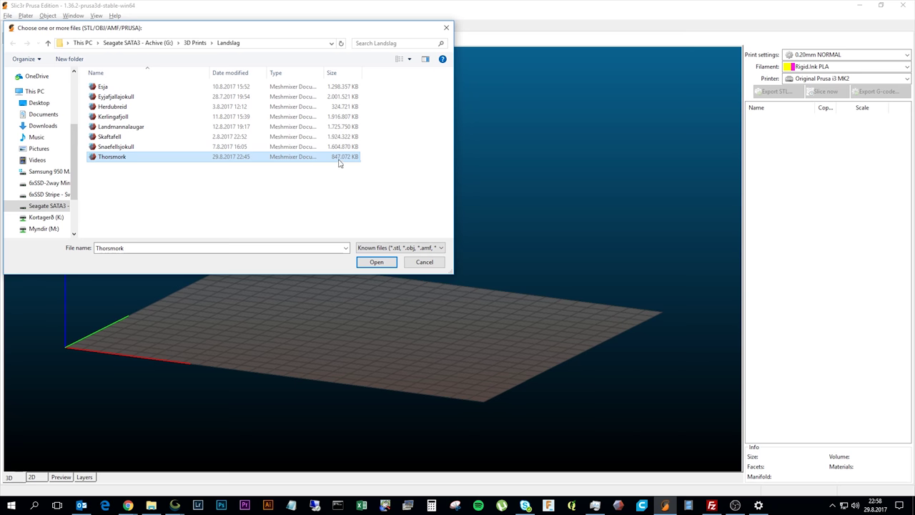
{"action": "left_click", "coordinate": [386, 264]}
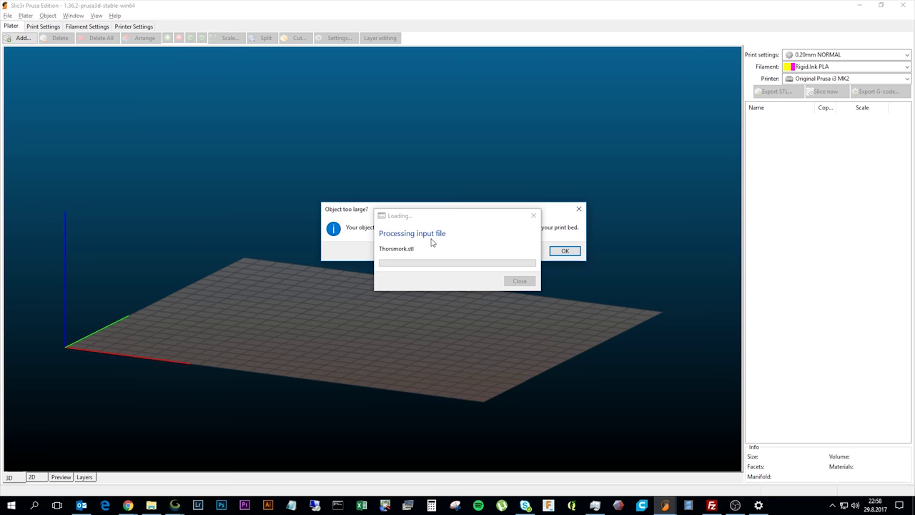
{"action": "left_click_drag", "start_coordinate": [493, 212], "coordinate": [450, 250]}
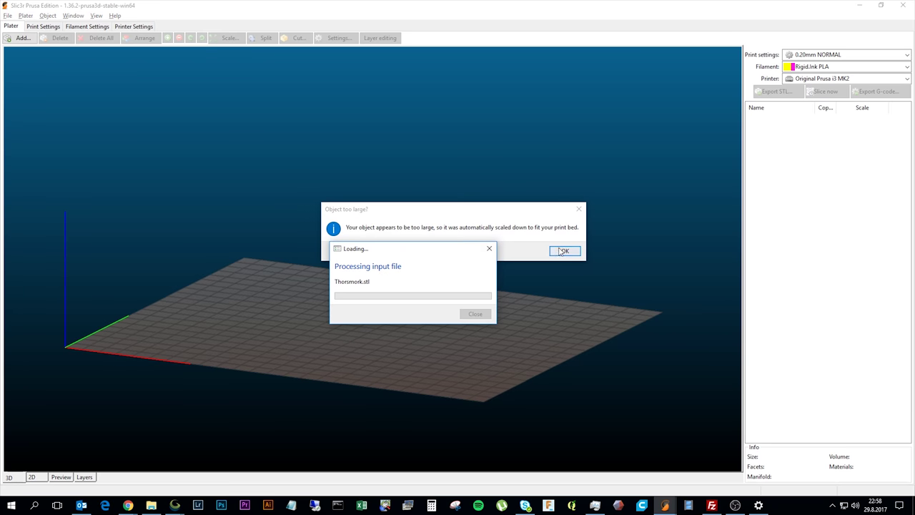
Dismiss the auto-scaling notice and orbit around the flat Thorsmork terrain slab
{"action": "left_click", "coordinate": [565, 251]}
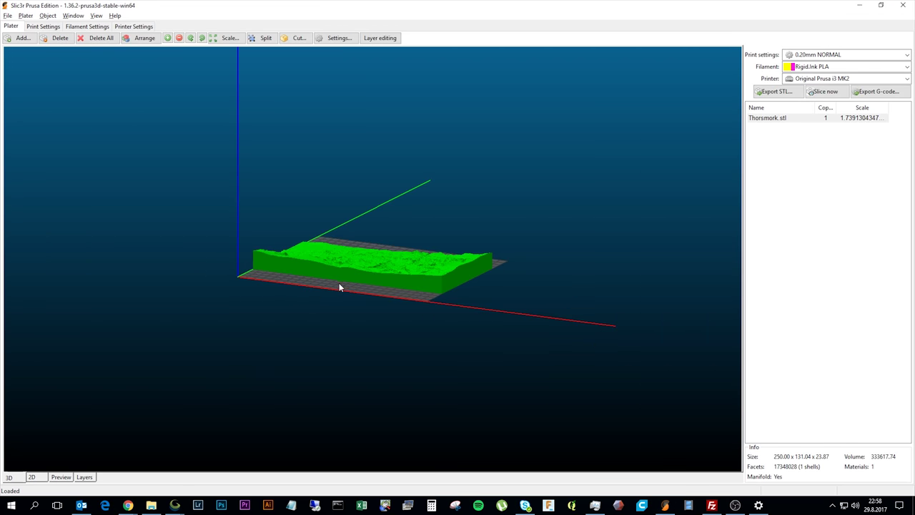
{"action": "left_click_drag", "start_coordinate": [339, 286], "coordinate": [380, 313]}
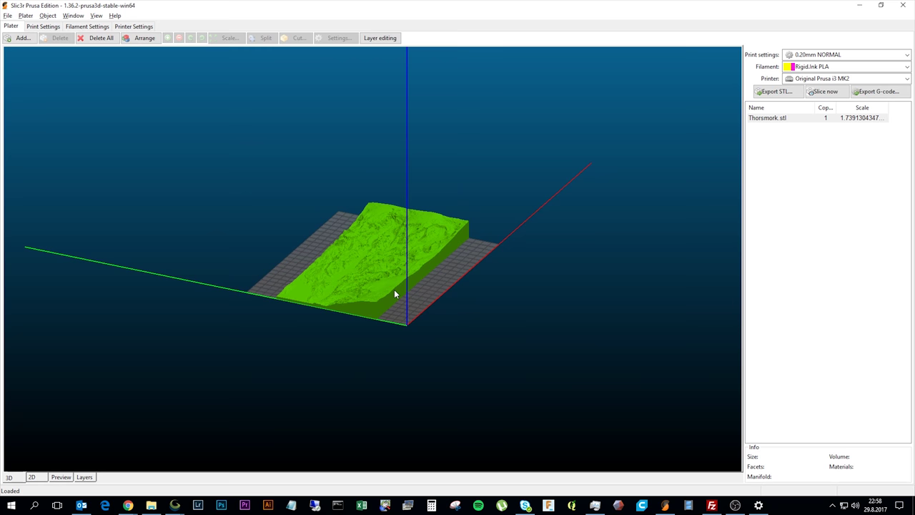
{"action": "left_click_drag", "start_coordinate": [393, 289], "coordinate": [458, 341]}
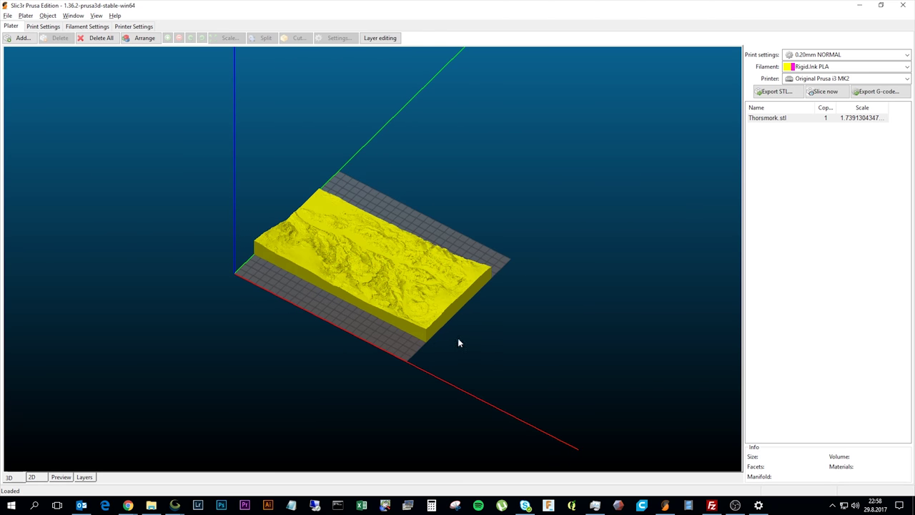
{"action": "left_click_drag", "start_coordinate": [496, 283], "coordinate": [378, 316]}
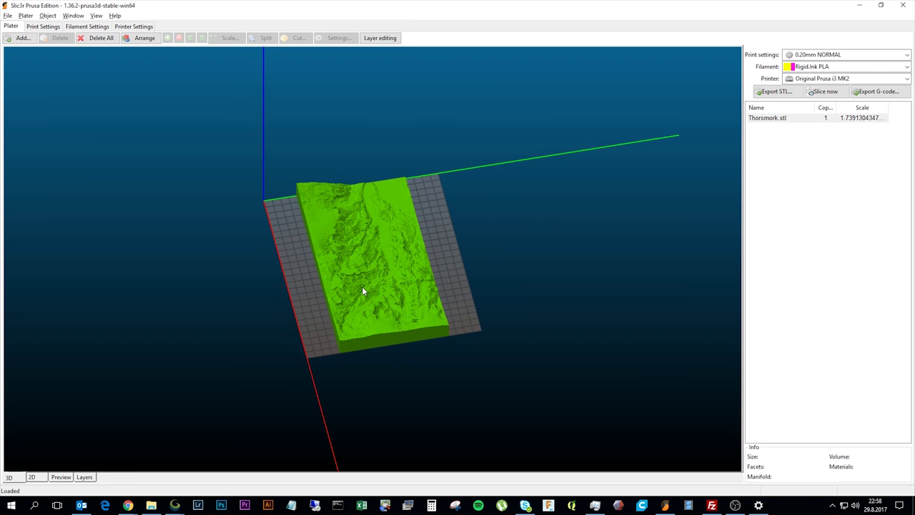
{"action": "left_click_drag", "start_coordinate": [304, 303], "coordinate": [354, 321]}
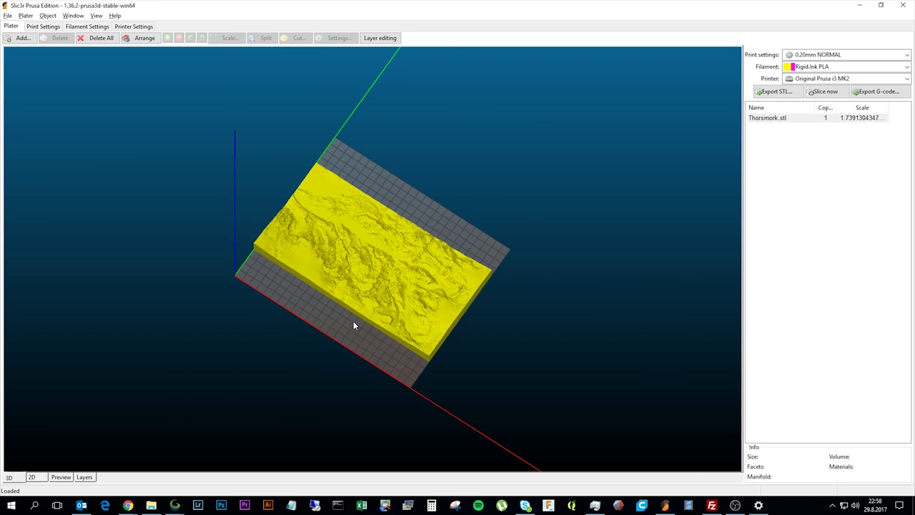
Scale Thorsmork.stl uniformly to 1.7%, giving 244.38 × 128.10 × 23.33 mm
{"action": "left_click", "coordinate": [379, 274]}
{"action": "right_click", "coordinate": [379, 274]}
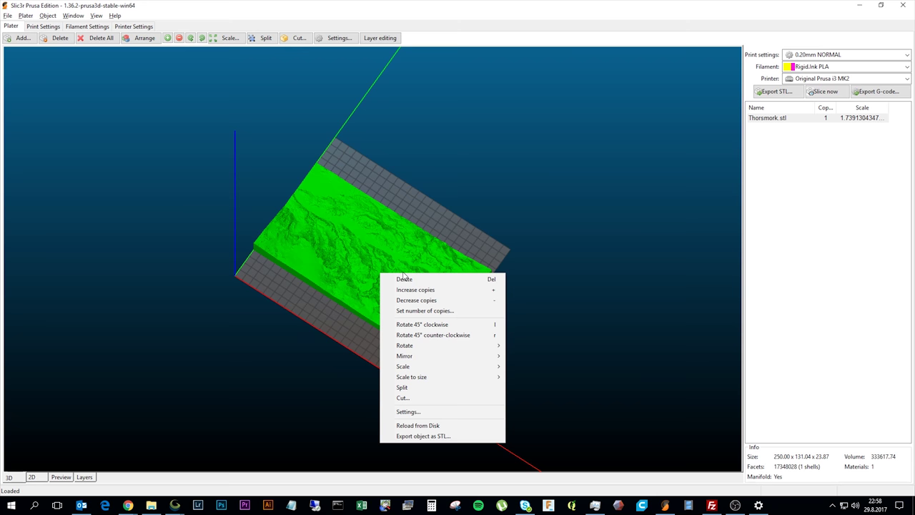
{"action": "mouse_move", "coordinate": [425, 367]}
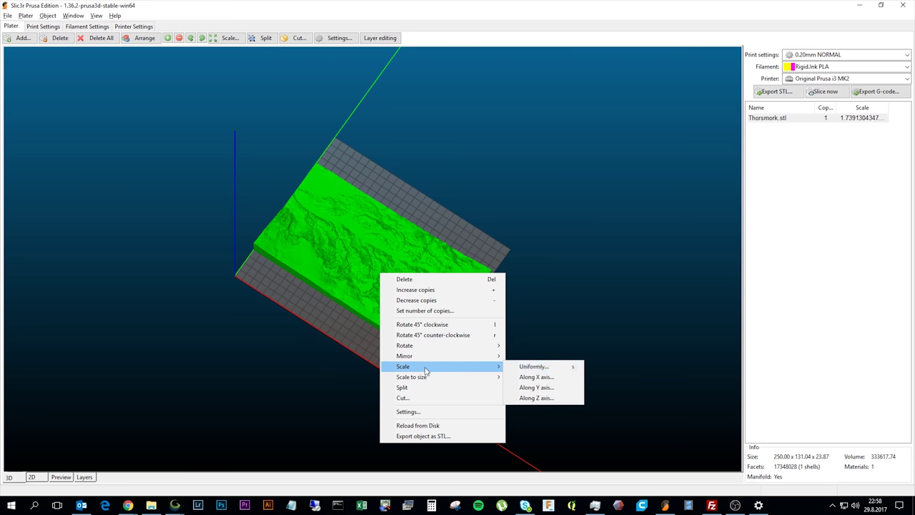
{"action": "left_click", "coordinate": [549, 367]}
{"action": "left_click_drag", "start_coordinate": [392, 248], "coordinate": [440, 248]}
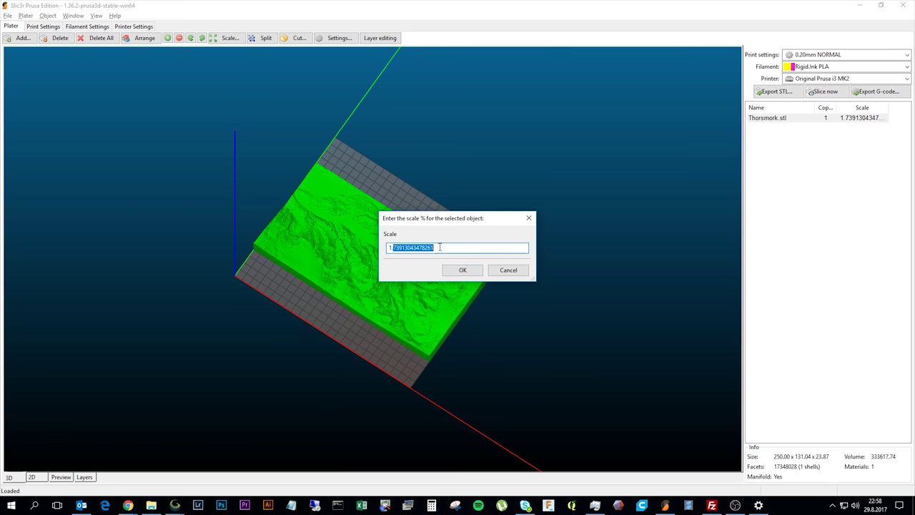
{"action": "type", "text": "7"}
{"action": "left_click", "coordinate": [462, 269]}
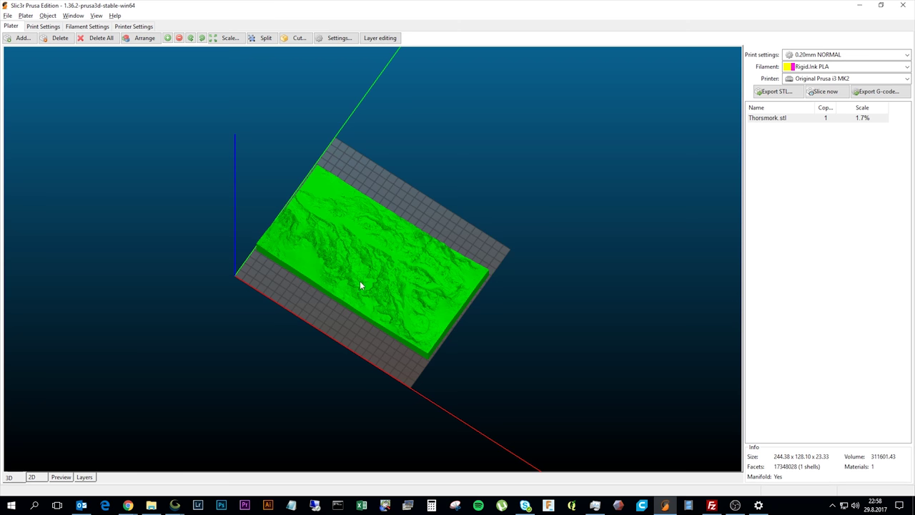
Rotate the Thorsmork terrain model 90° about the X axis and orbit to check it stands upright
{"action": "left_click_drag", "start_coordinate": [378, 351], "coordinate": [378, 298]}
{"action": "left_click", "coordinate": [380, 288]}
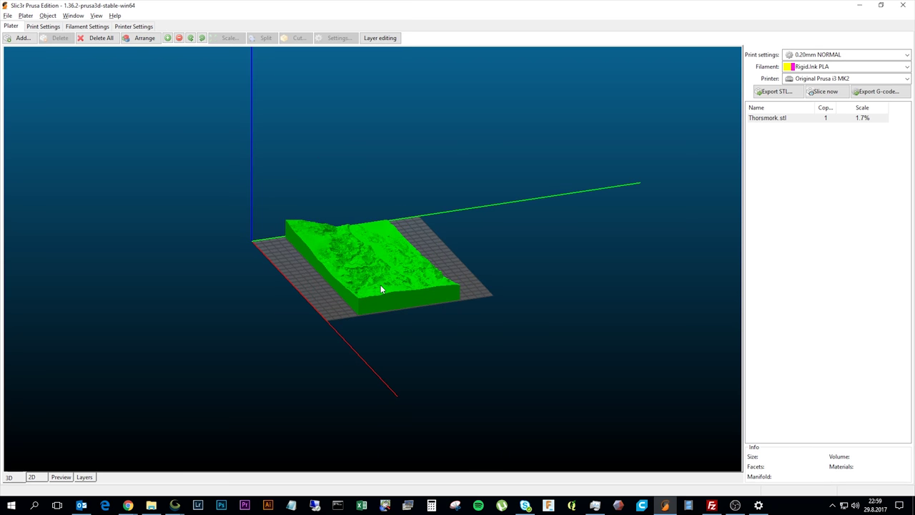
{"action": "right_click", "coordinate": [381, 288]}
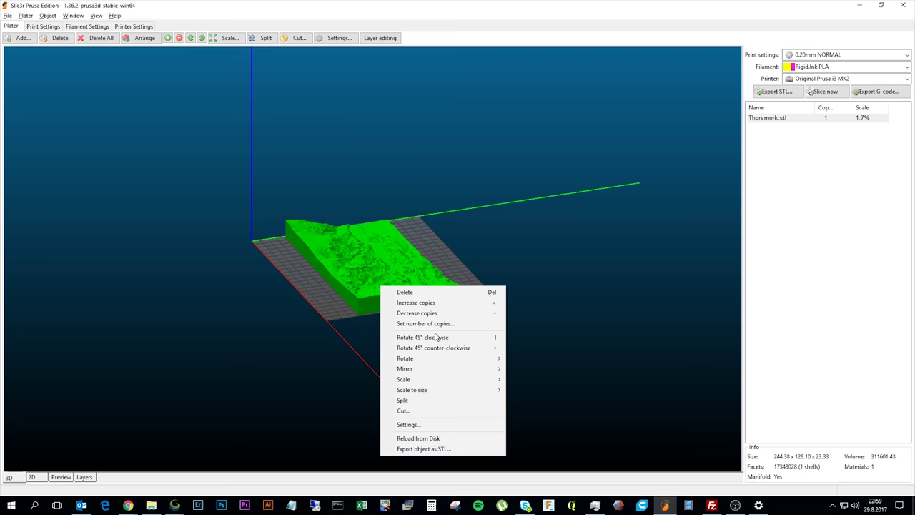
{"action": "mouse_move", "coordinate": [445, 363]}
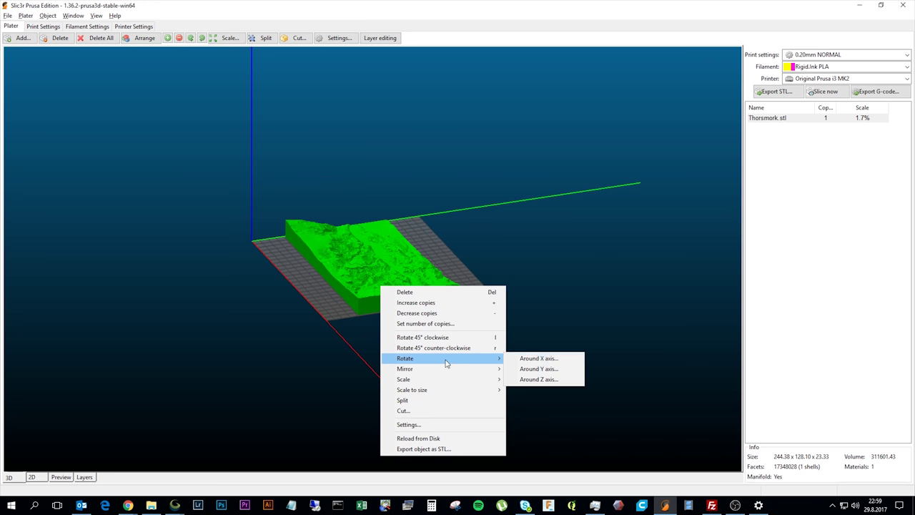
{"action": "left_click", "coordinate": [554, 358]}
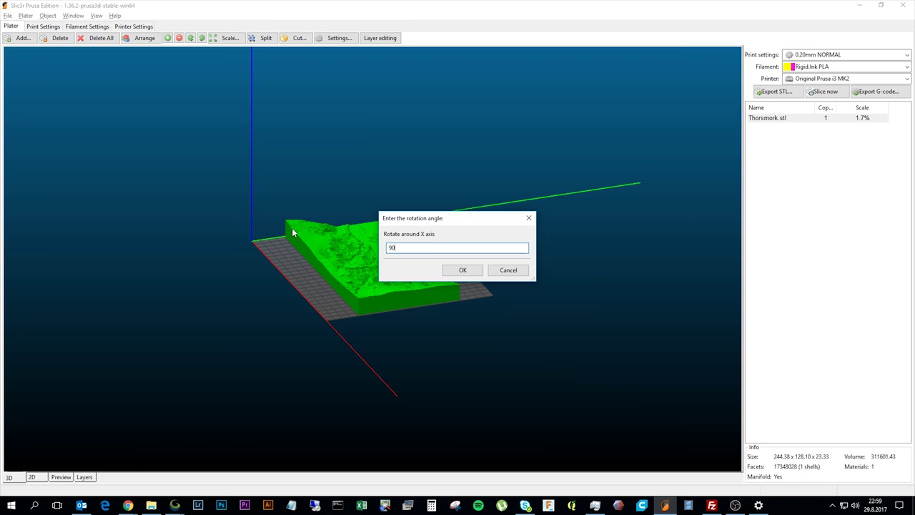
{"action": "left_click", "coordinate": [472, 272]}
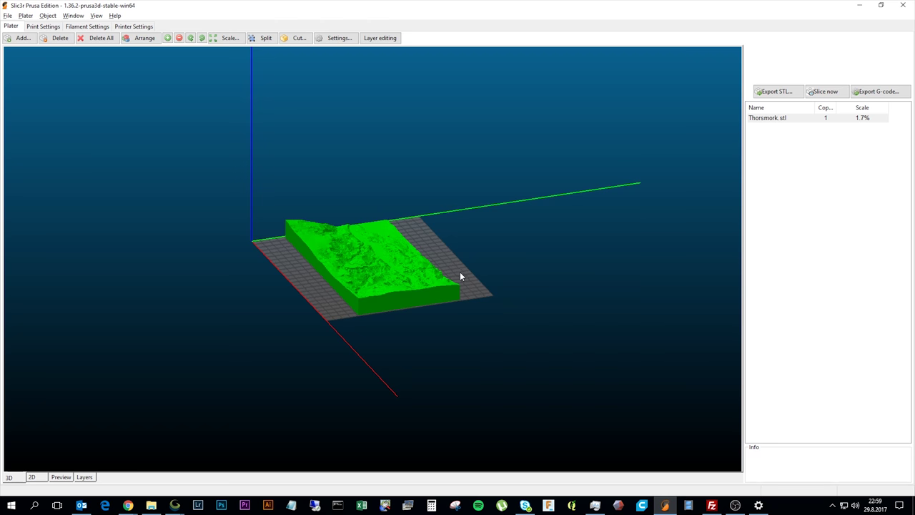
{"action": "left_click_drag", "start_coordinate": [423, 275], "coordinate": [460, 321]}
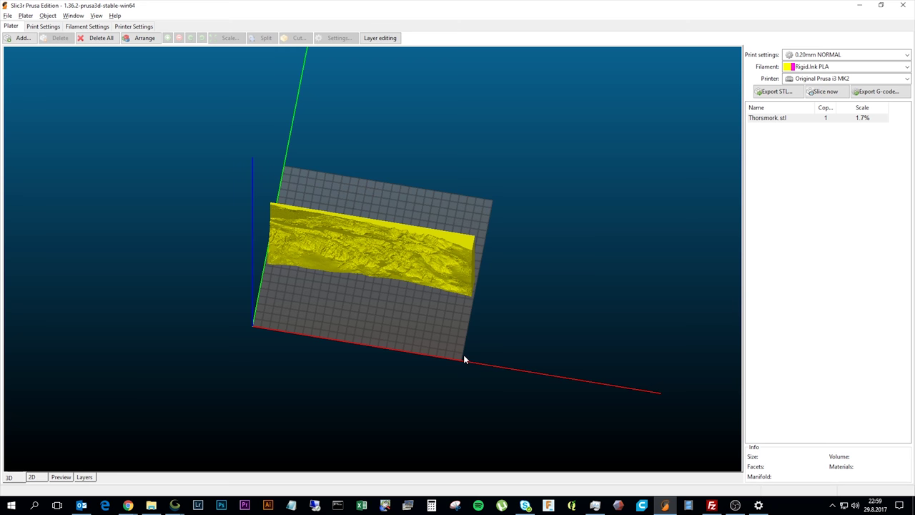
{"action": "left_click_drag", "start_coordinate": [374, 277], "coordinate": [377, 321]}
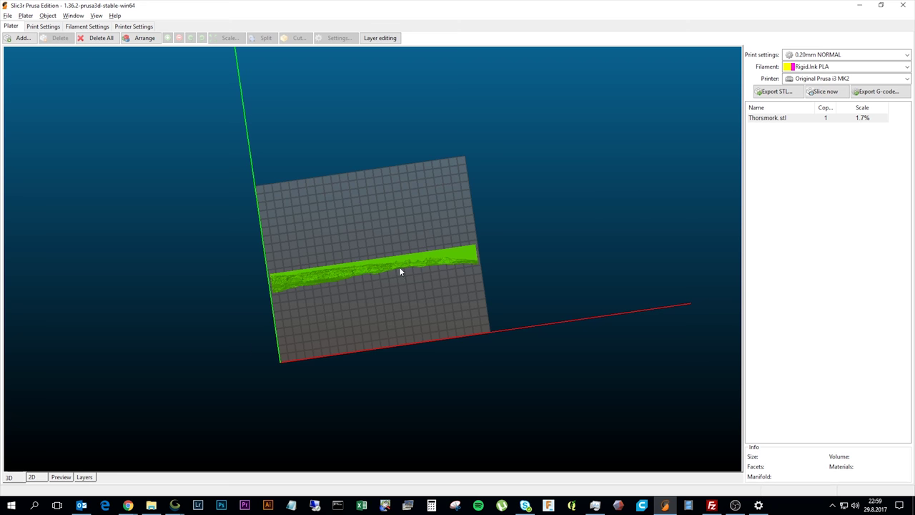
Rotate the terrain wall -45° about the Z axis
{"action": "left_click", "coordinate": [380, 264]}
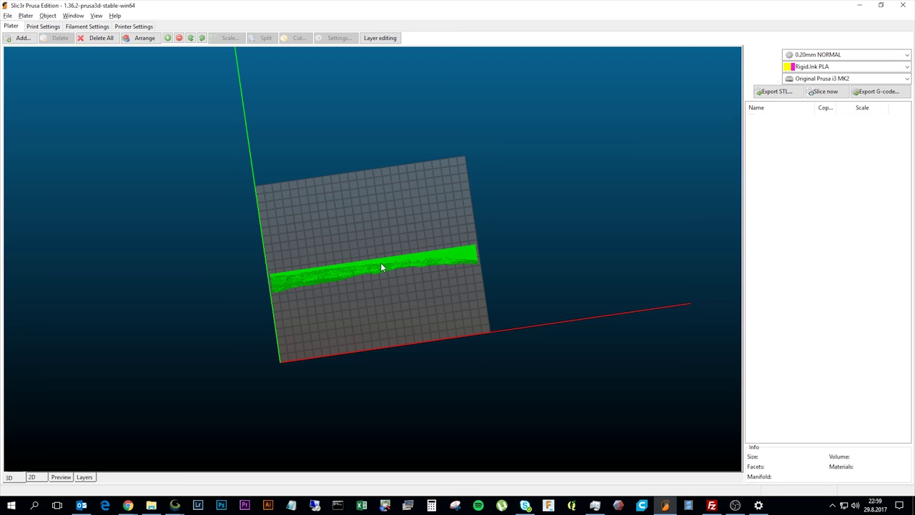
{"action": "right_click", "coordinate": [381, 264]}
{"action": "mouse_move", "coordinate": [451, 336]}
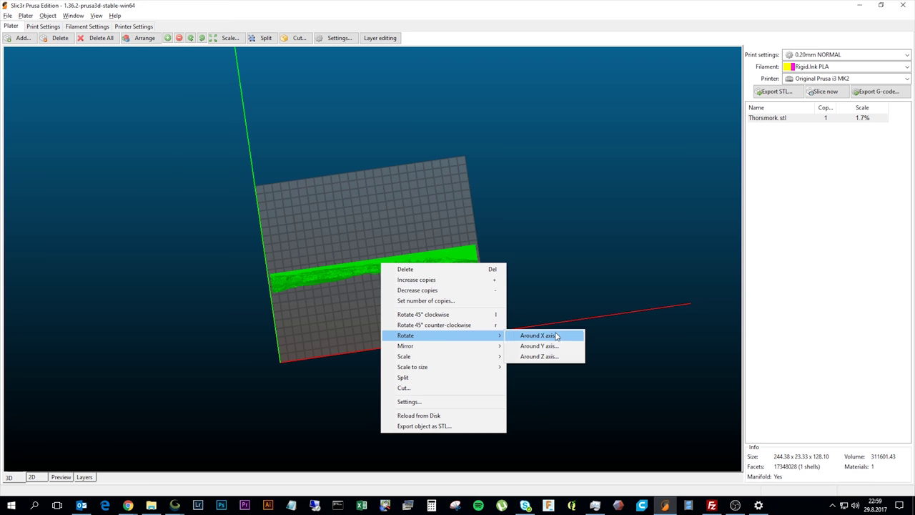
{"action": "left_click", "coordinate": [543, 356]}
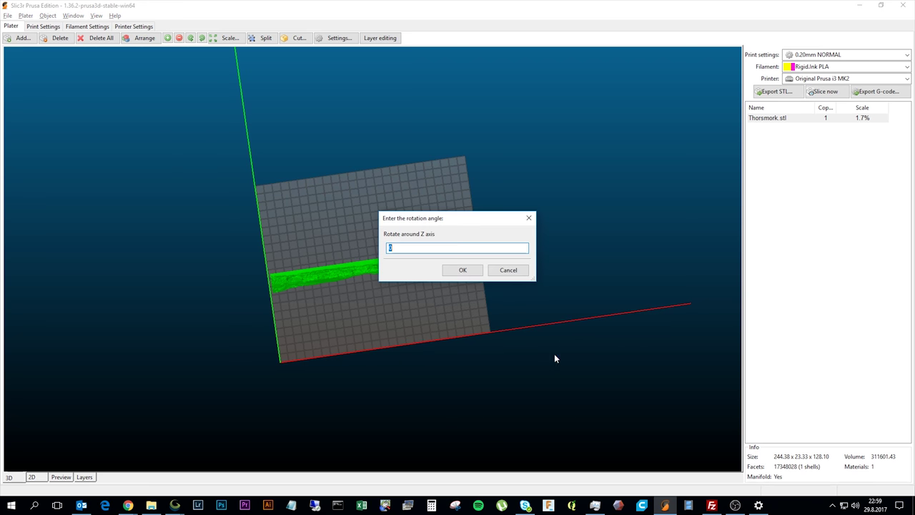
{"action": "type", "text": "-45"}
{"action": "left_click", "coordinate": [475, 269]}
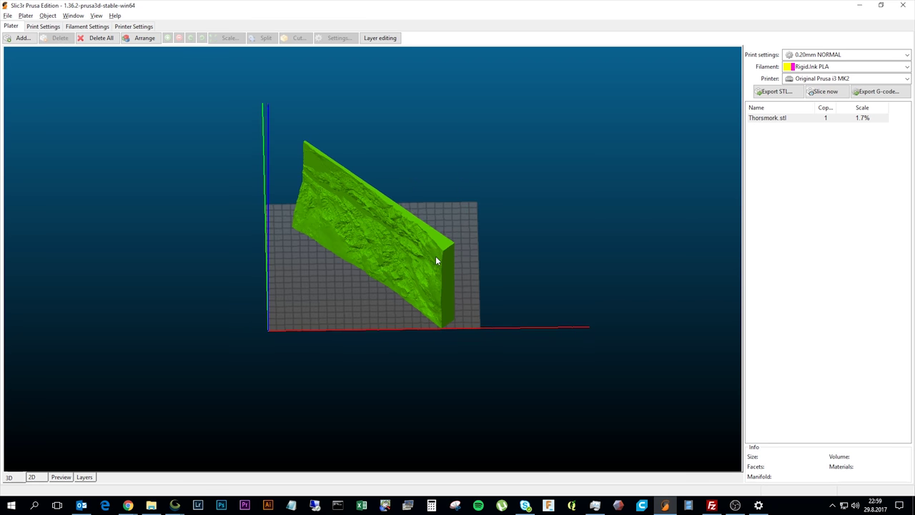
{"action": "left_click", "coordinate": [440, 287]}
{"action": "left_click_drag", "start_coordinate": [440, 290], "coordinate": [441, 289]}
Rotate the terrain wall another 45° about the Z axis, then orbit around the bed
{"action": "left_click", "coordinate": [394, 281]}
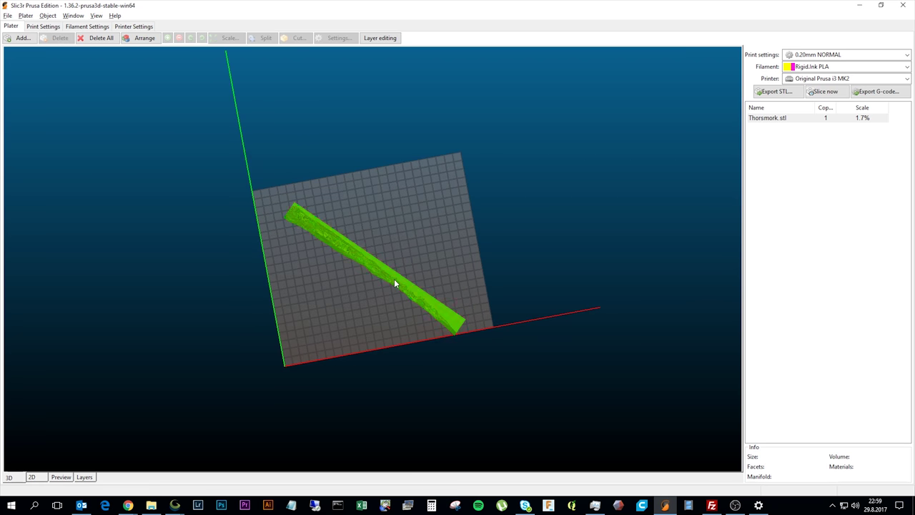
{"action": "right_click", "coordinate": [396, 281]}
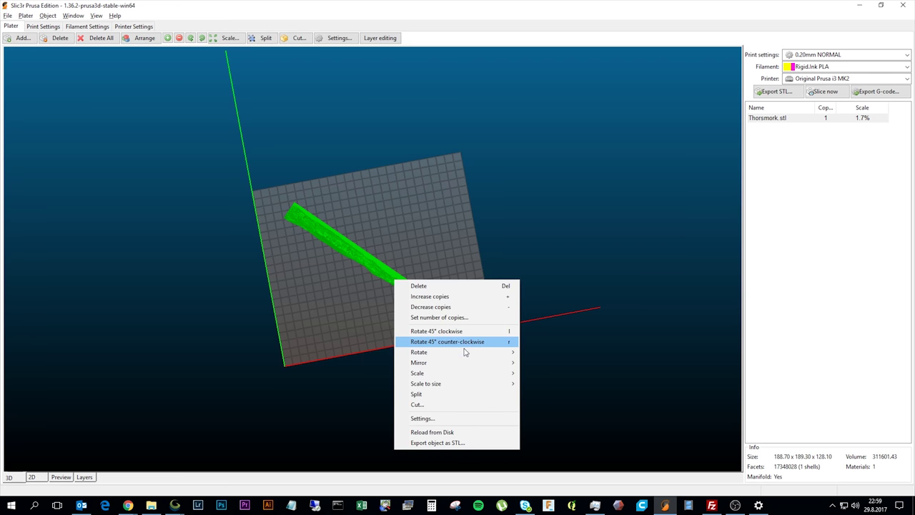
{"action": "mouse_move", "coordinate": [465, 352]}
{"action": "left_click", "coordinate": [575, 370]}
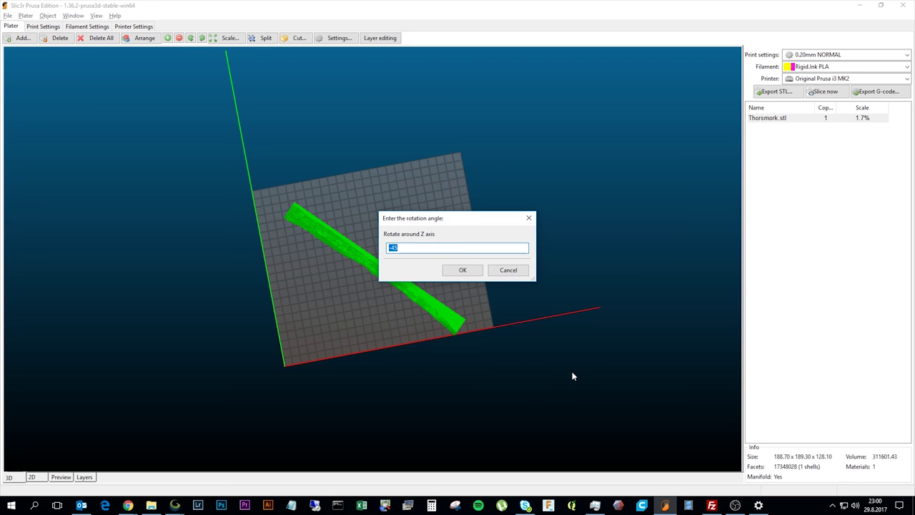
{"action": "type", "text": "45"}
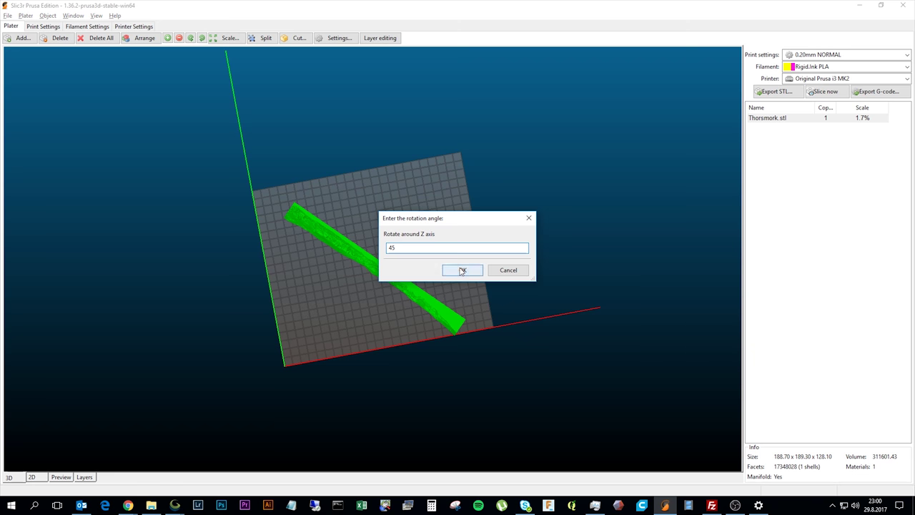
{"action": "left_click", "coordinate": [461, 270]}
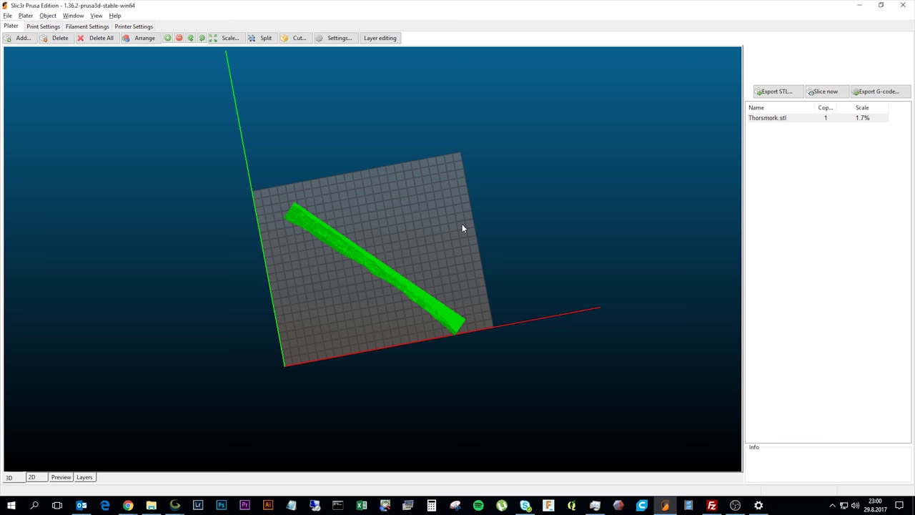
{"action": "left_click", "coordinate": [450, 254]}
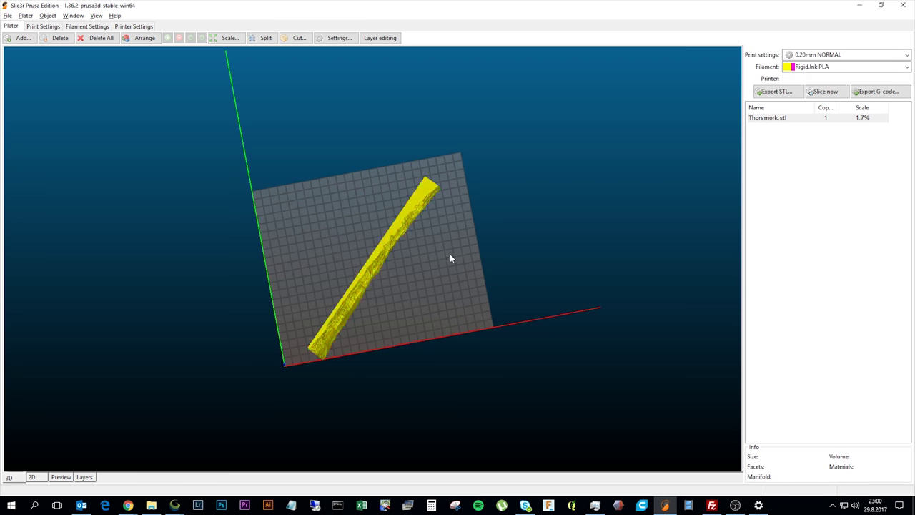
{"action": "left_click_drag", "start_coordinate": [449, 255], "coordinate": [440, 271]}
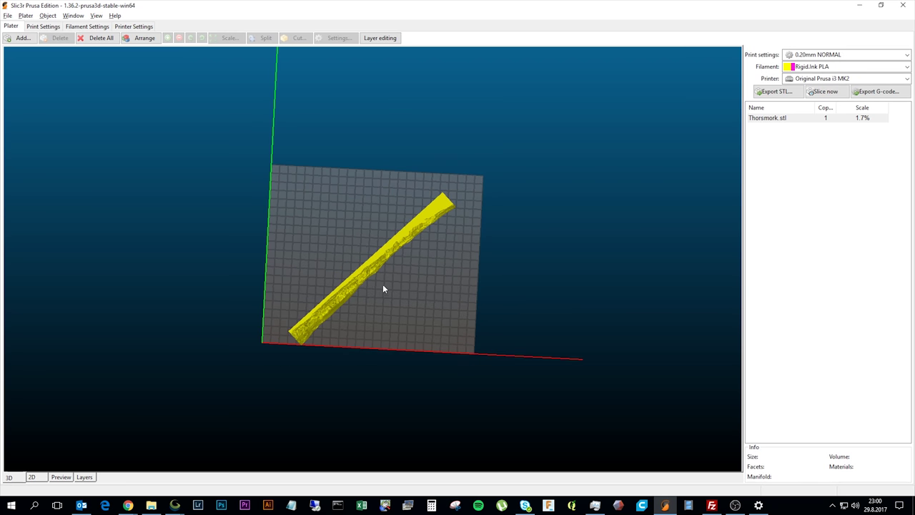
Nudge the terrain wall up-left on the bed, inspect it upright, and slice it
{"action": "left_click", "coordinate": [370, 263]}
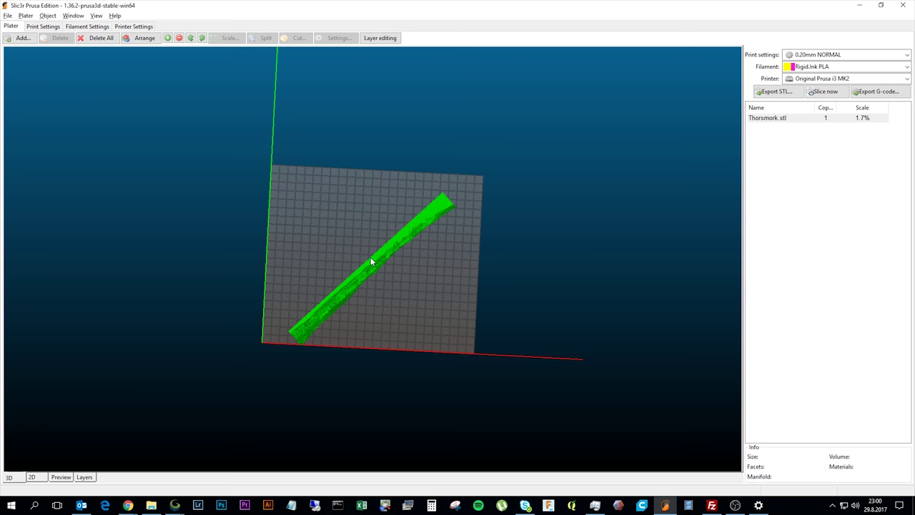
{"action": "left_click_drag", "start_coordinate": [370, 263], "coordinate": [363, 249]}
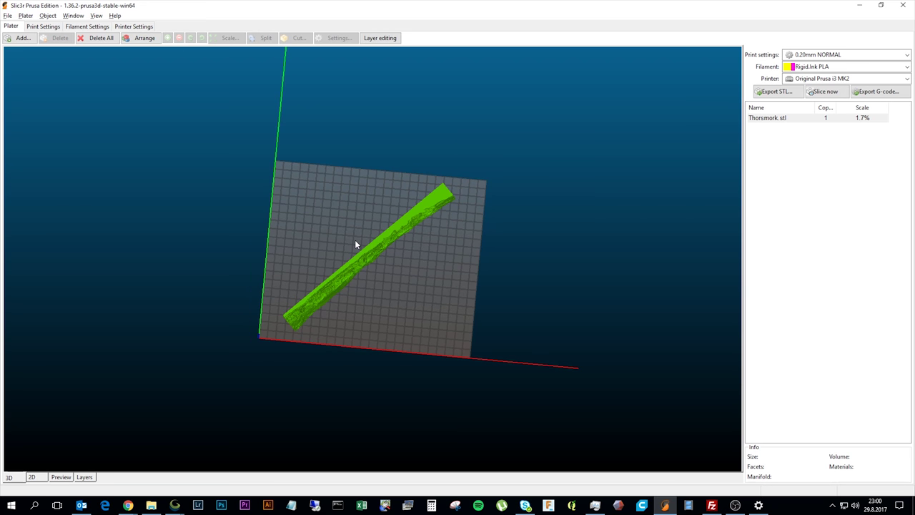
{"action": "left_click_drag", "start_coordinate": [449, 350], "coordinate": [444, 310]}
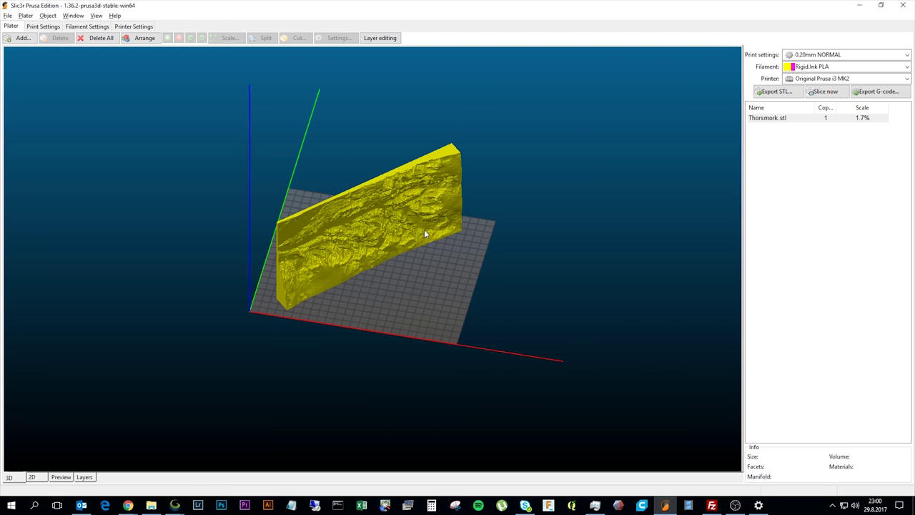
{"action": "left_click_drag", "start_coordinate": [424, 231], "coordinate": [436, 304]}
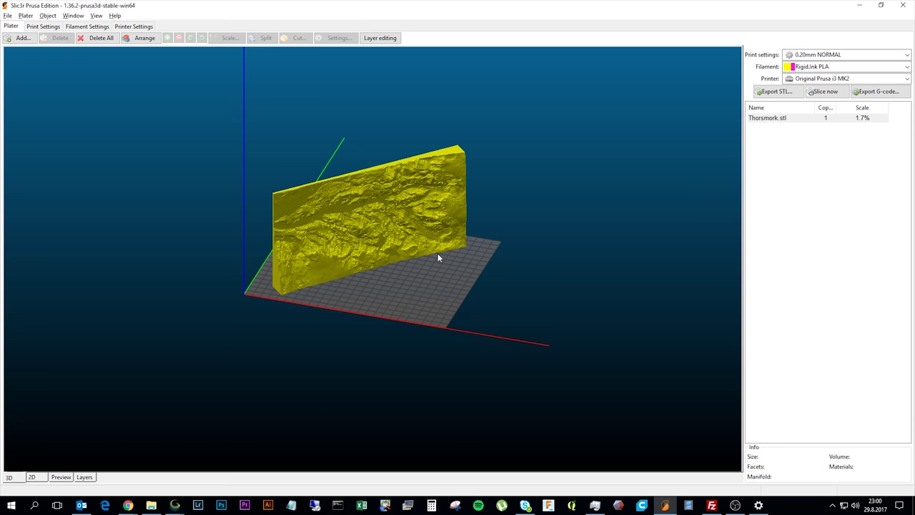
{"action": "left_click", "coordinate": [826, 92]}
Switch to the sliced Preview and show the wall's full layer height from several angles
{"action": "left_click", "coordinate": [57, 478]}
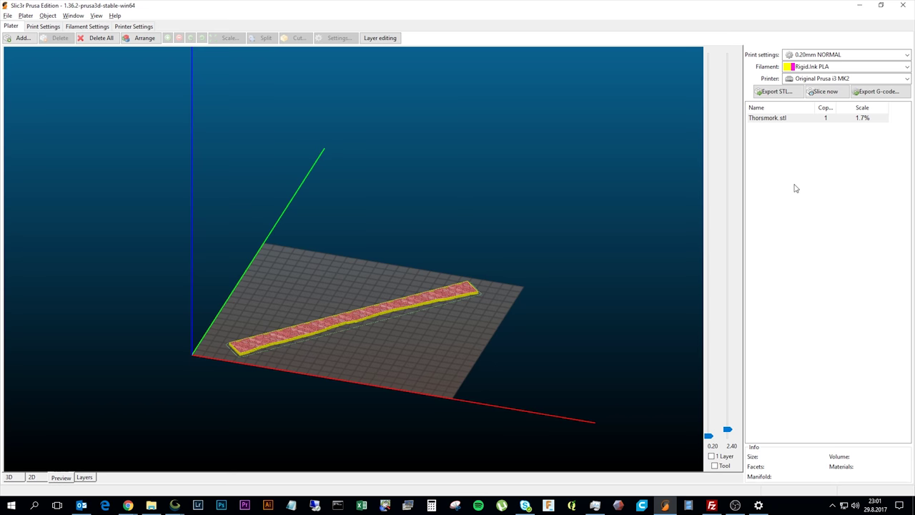
{"action": "left_click", "coordinate": [728, 427]}
{"action": "left_click_drag", "start_coordinate": [728, 424], "coordinate": [729, 179]}
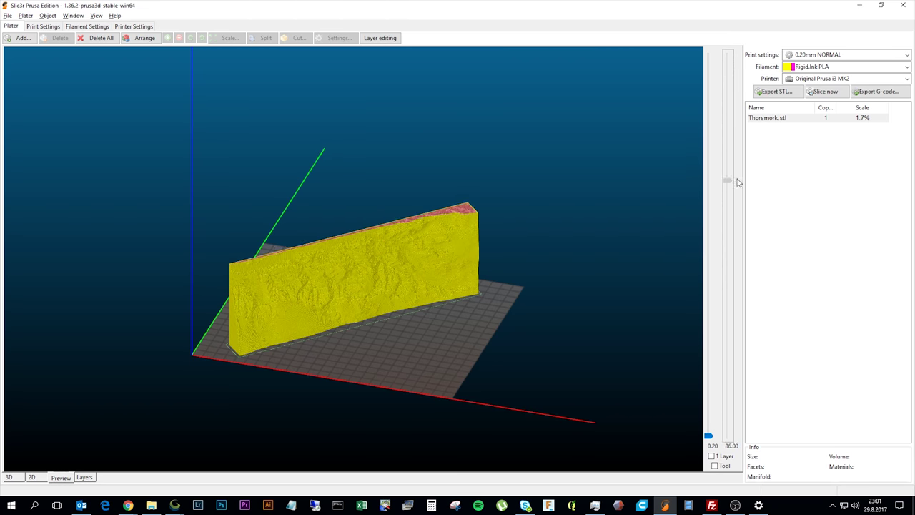
{"action": "left_click_drag", "start_coordinate": [445, 360], "coordinate": [310, 341]}
{"action": "scroll", "coordinate": [351, 351], "scroll_direction": "up", "scroll_amount": 10}
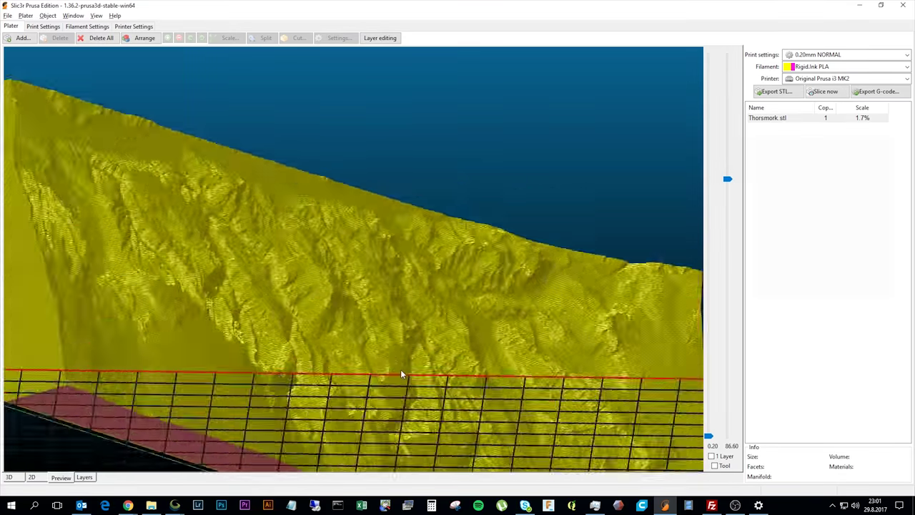
{"action": "scroll", "coordinate": [415, 380], "scroll_direction": "down", "scroll_amount": 10}
{"action": "left_click_drag", "start_coordinate": [415, 380], "coordinate": [348, 346]}
{"action": "scroll", "coordinate": [357, 347], "scroll_direction": "up", "scroll_amount": 3}
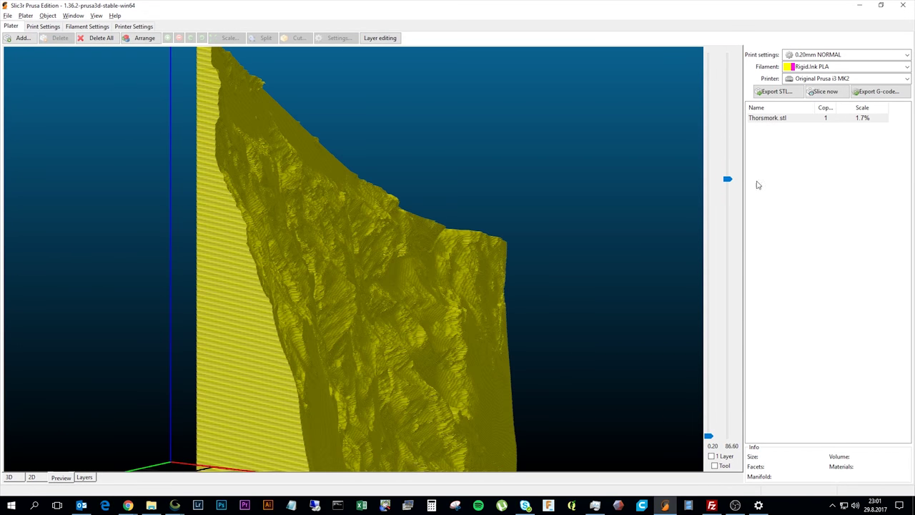
Lower the layer slider step by step, ending at the 0.20 mm first layer
{"action": "left_click_drag", "start_coordinate": [726, 178], "coordinate": [567, 281]}
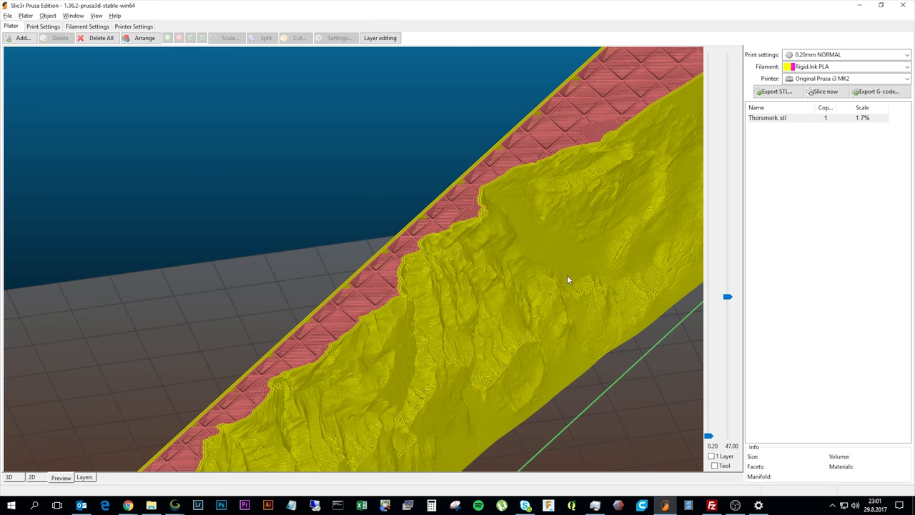
{"action": "left_click_drag", "start_coordinate": [498, 270], "coordinate": [671, 292]}
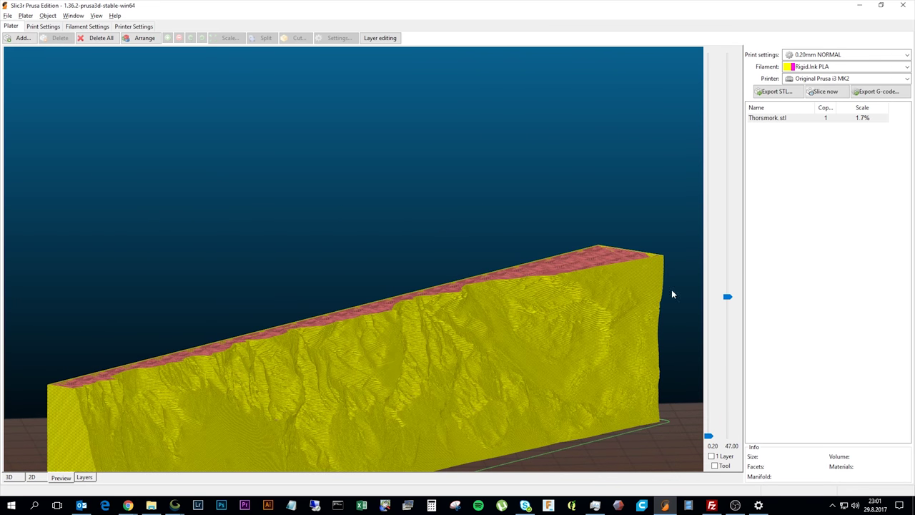
{"action": "left_click_drag", "start_coordinate": [727, 300], "coordinate": [728, 189]}
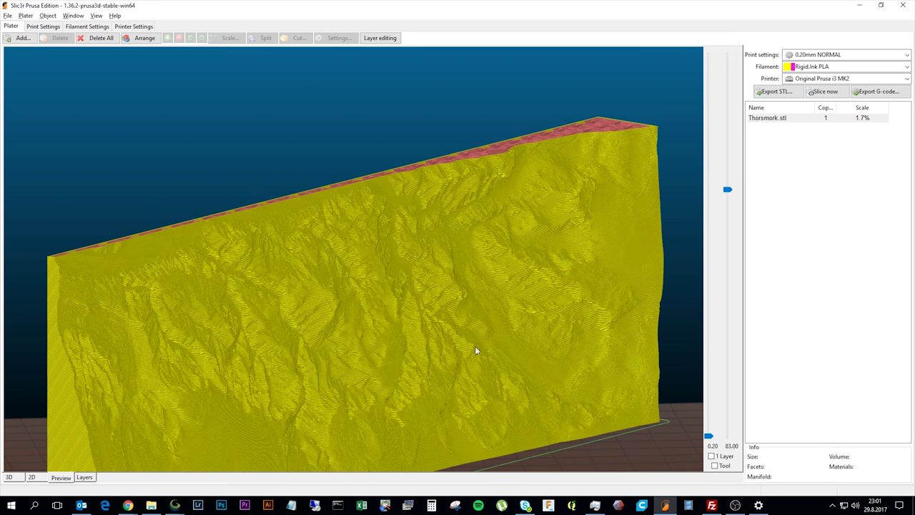
{"action": "left_click_drag", "start_coordinate": [476, 349], "coordinate": [353, 326]}
{"action": "scroll", "coordinate": [433, 347], "scroll_direction": "down", "scroll_amount": 10}
{"action": "left_click_drag", "start_coordinate": [348, 292], "coordinate": [408, 338]}
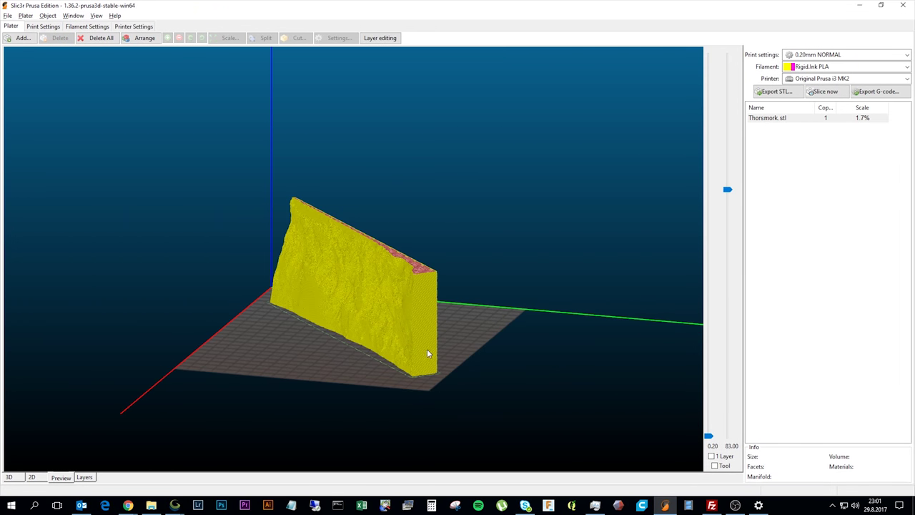
{"action": "left_click_drag", "start_coordinate": [327, 372], "coordinate": [390, 374]}
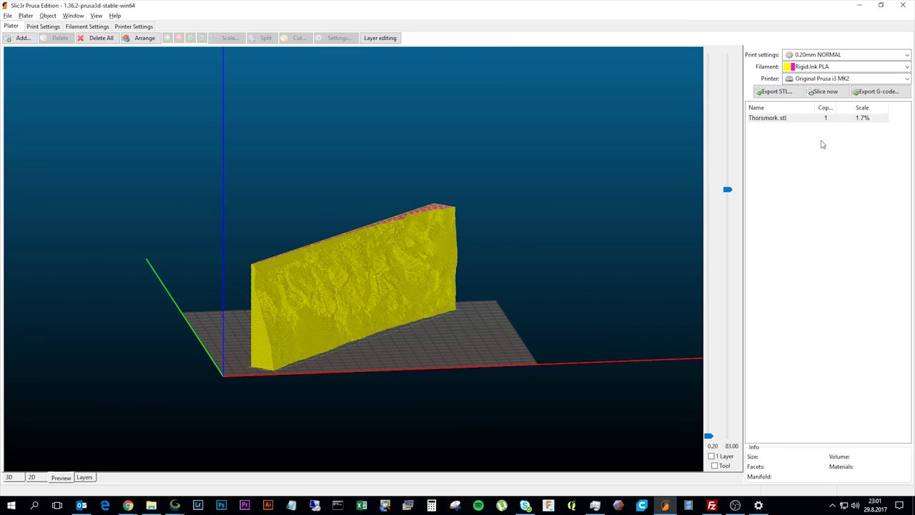
{"action": "left_click_drag", "start_coordinate": [732, 198], "coordinate": [736, 34]}
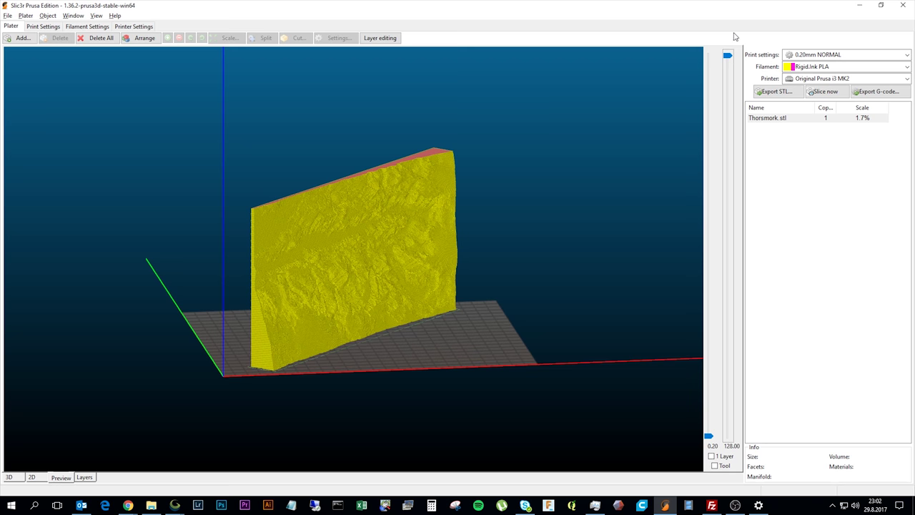
{"action": "left_click_drag", "start_coordinate": [332, 266], "coordinate": [346, 331]}
{"action": "scroll", "coordinate": [345, 330], "scroll_direction": "up", "scroll_amount": 5}
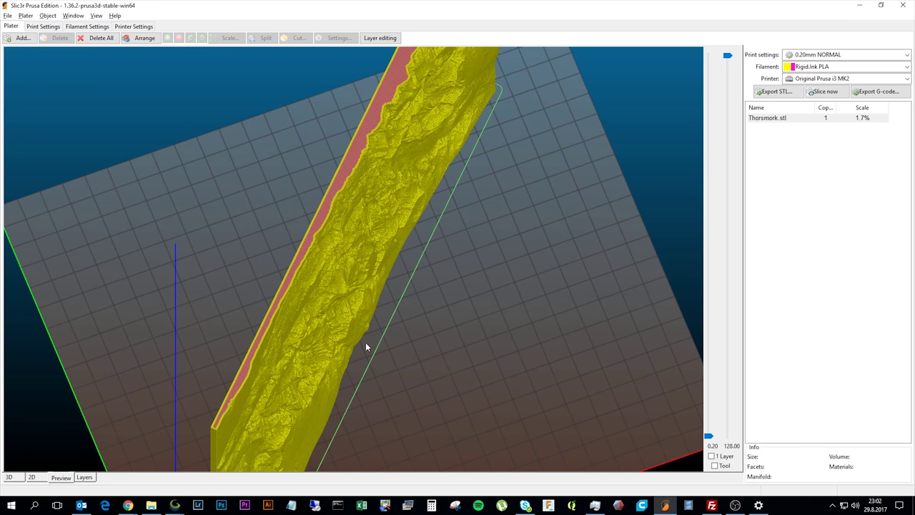
{"action": "scroll", "coordinate": [391, 350], "scroll_direction": "down", "scroll_amount": 5}
{"action": "left_click_drag", "start_coordinate": [727, 57], "coordinate": [719, 438]}
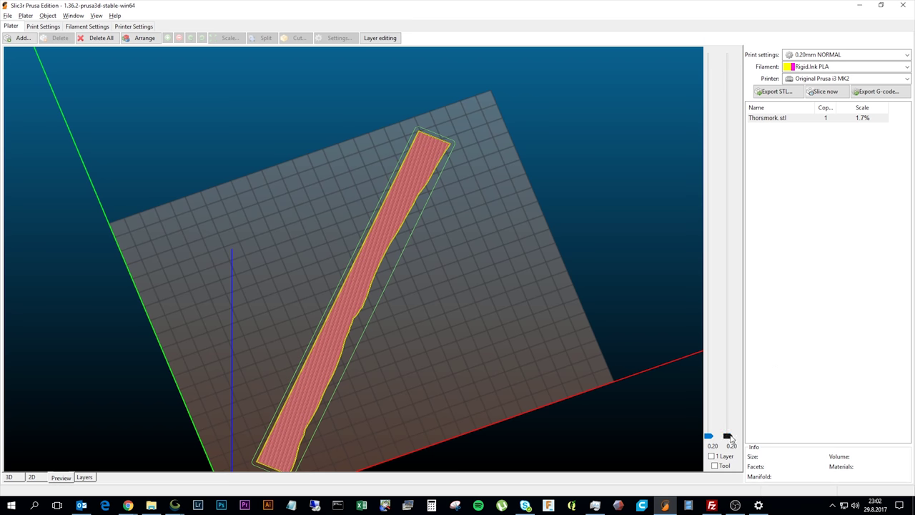
Raise the layer slider to 128.00 mm and orbit and zoom around the full sliced wall
{"action": "left_click_drag", "start_coordinate": [728, 436], "coordinate": [727, 43]}
{"action": "left_click_drag", "start_coordinate": [406, 273], "coordinate": [363, 350]}
{"action": "left_click_drag", "start_coordinate": [383, 333], "coordinate": [392, 250]}
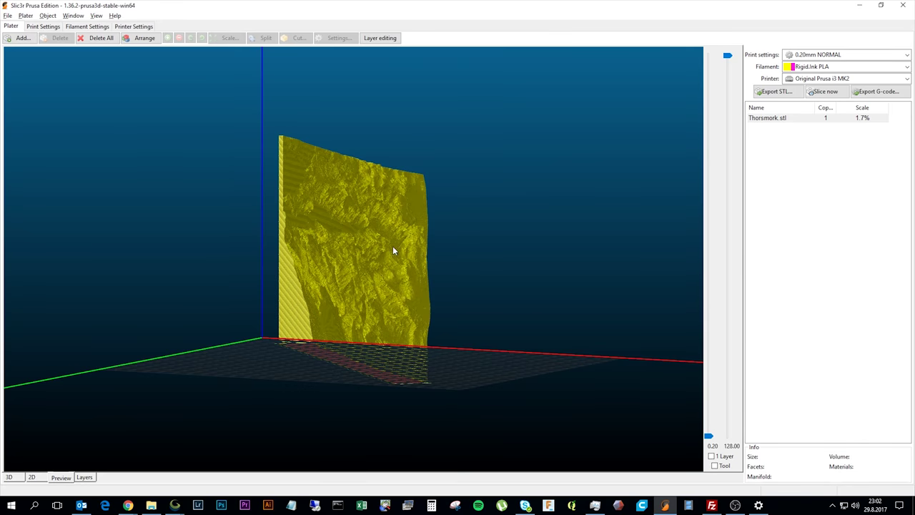
{"action": "scroll", "coordinate": [352, 308], "scroll_direction": "up", "scroll_amount": 5}
{"action": "left_click_drag", "start_coordinate": [376, 359], "coordinate": [338, 276]}
{"action": "scroll", "coordinate": [358, 353], "scroll_direction": "up", "scroll_amount": 8}
{"action": "scroll", "coordinate": [326, 296], "scroll_direction": "up", "scroll_amount": 5}
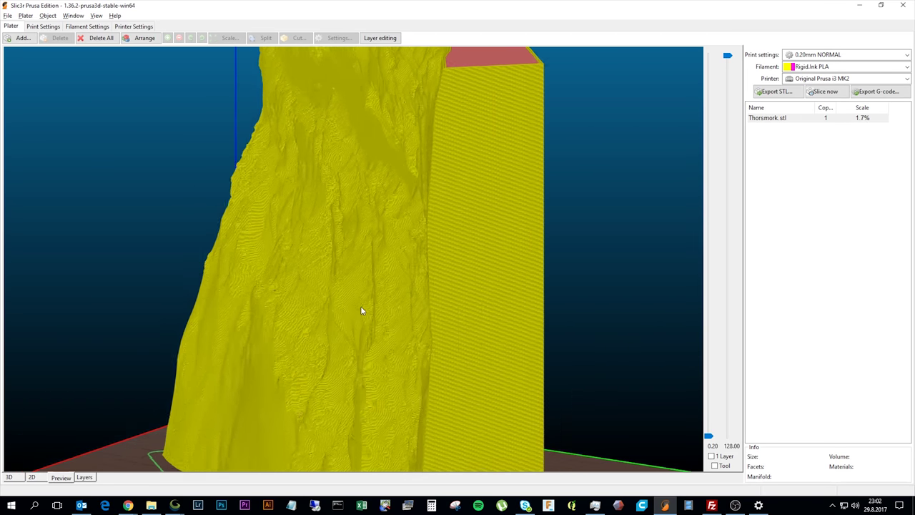
{"action": "scroll", "coordinate": [368, 309], "scroll_direction": "up", "scroll_amount": 3}
{"action": "scroll", "coordinate": [372, 311], "scroll_direction": "down", "scroll_amount": 5}
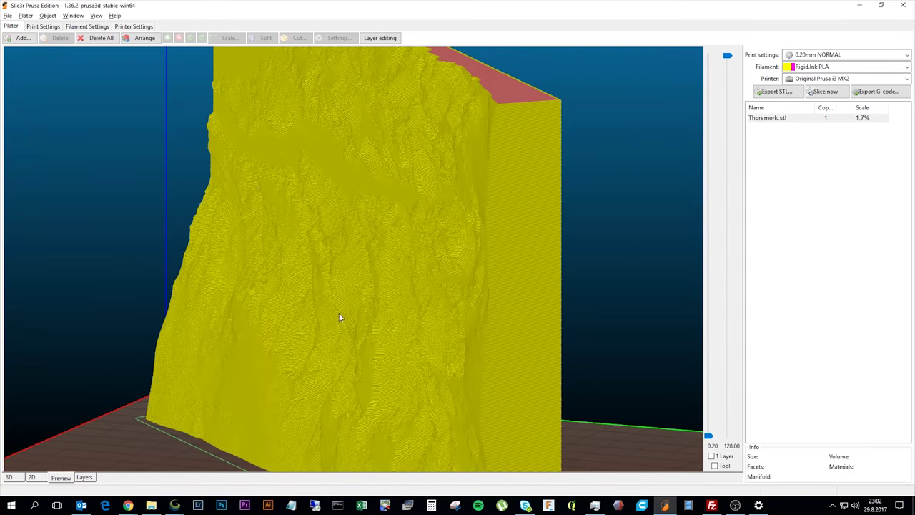
{"action": "scroll", "coordinate": [340, 314], "scroll_direction": "down", "scroll_amount": 4}
{"action": "left_click_drag", "start_coordinate": [344, 317], "coordinate": [409, 311]}
{"action": "scroll", "coordinate": [387, 315], "scroll_direction": "down", "scroll_amount": 4}
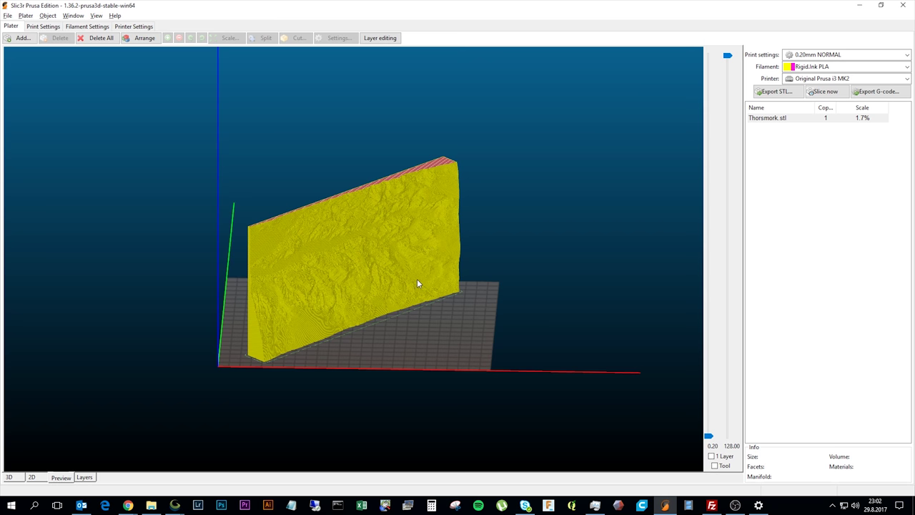
{"action": "scroll", "coordinate": [347, 272], "scroll_direction": "up", "scroll_amount": 5}
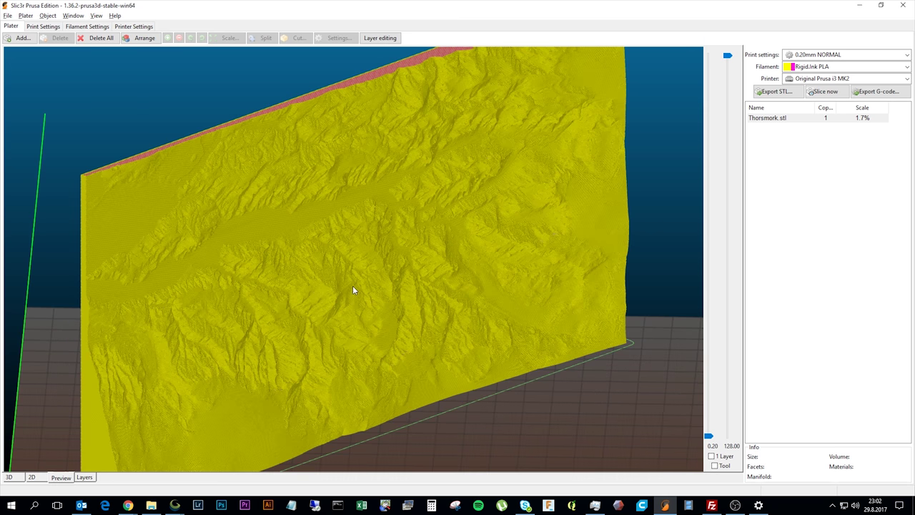
{"action": "left_click_drag", "start_coordinate": [344, 311], "coordinate": [367, 297]}
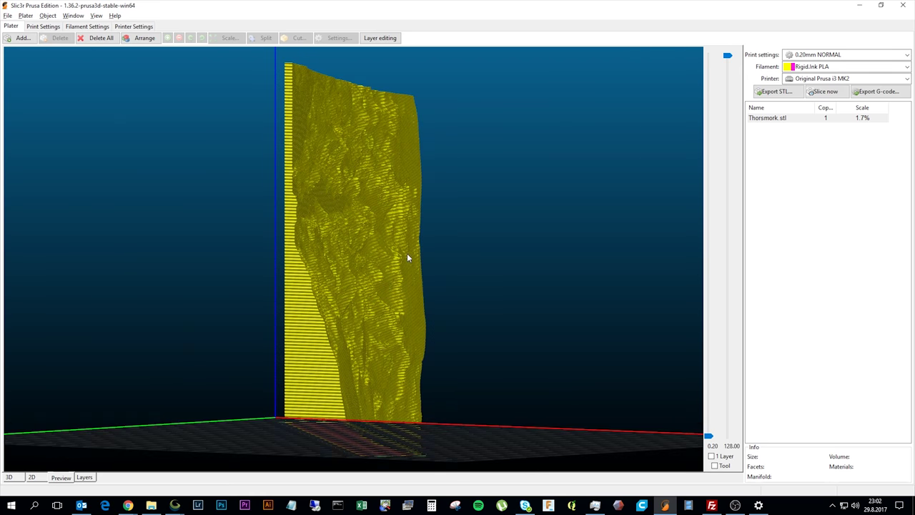
{"action": "left_click_drag", "start_coordinate": [408, 257], "coordinate": [429, 271]}
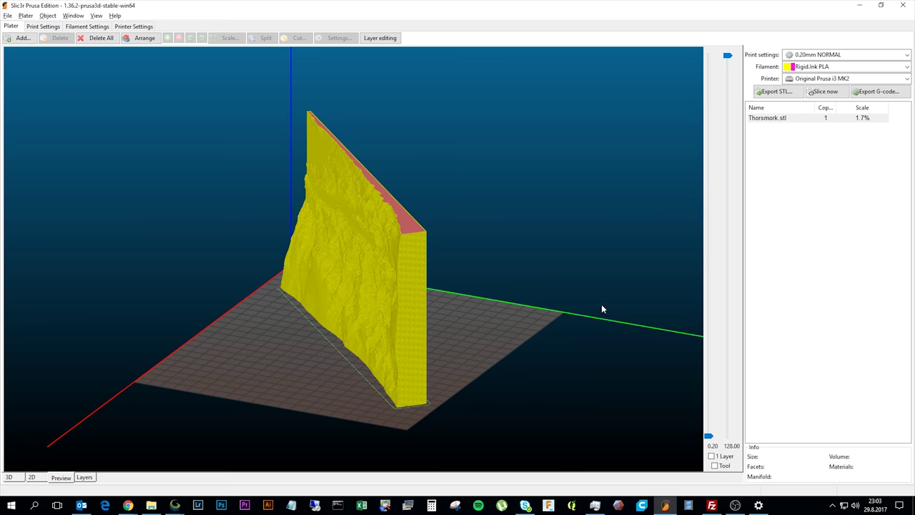
Export the G-code as Thorsmork.gcode into 3D Prints\gcodes\Landslag
{"action": "left_click", "coordinate": [876, 91]}
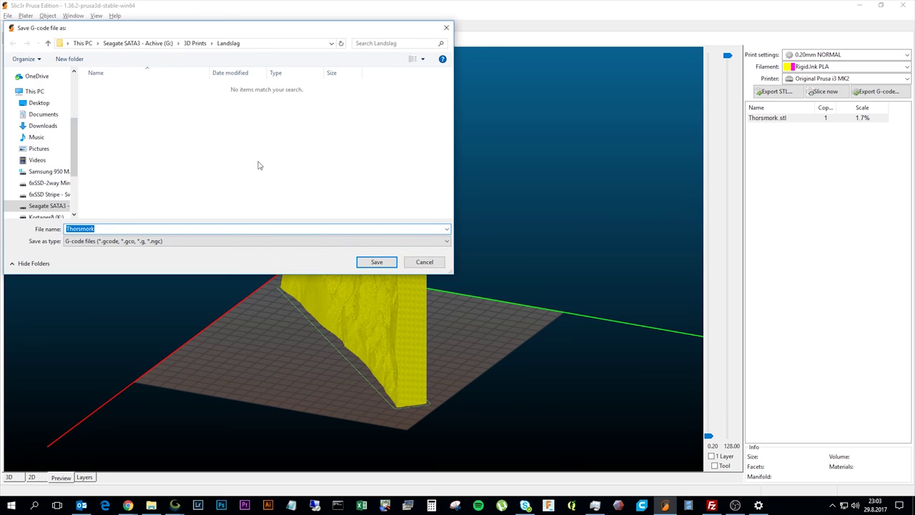
{"action": "left_click", "coordinate": [195, 43]}
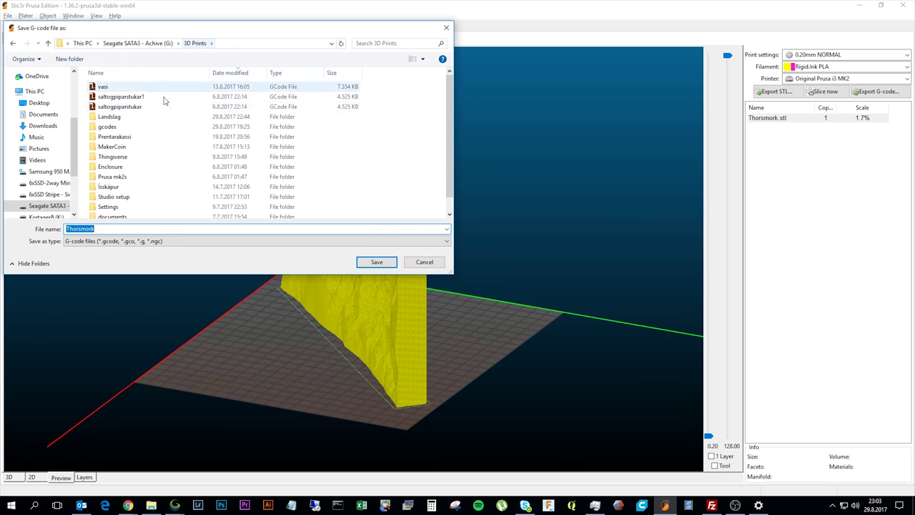
{"action": "double_click", "coordinate": [122, 126]}
{"action": "left_click", "coordinate": [124, 96]}
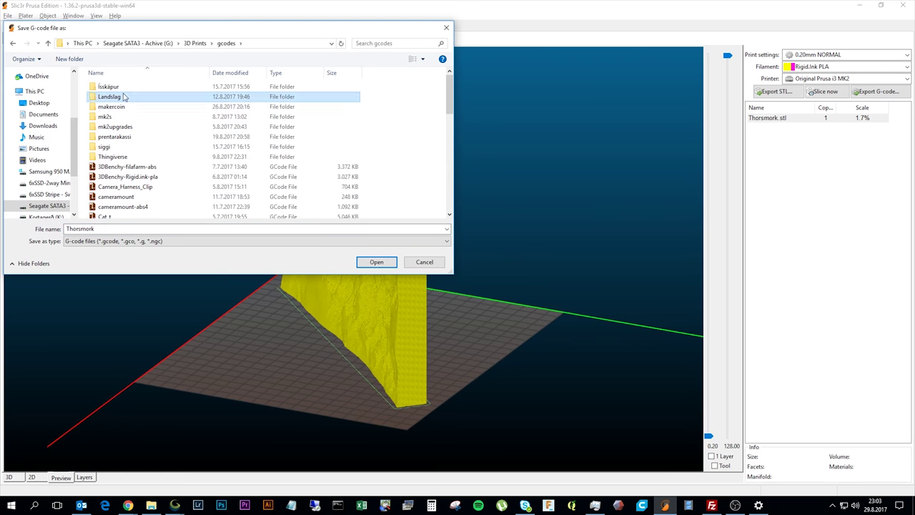
{"action": "double_click", "coordinate": [124, 97]}
{"action": "left_click", "coordinate": [376, 261]}
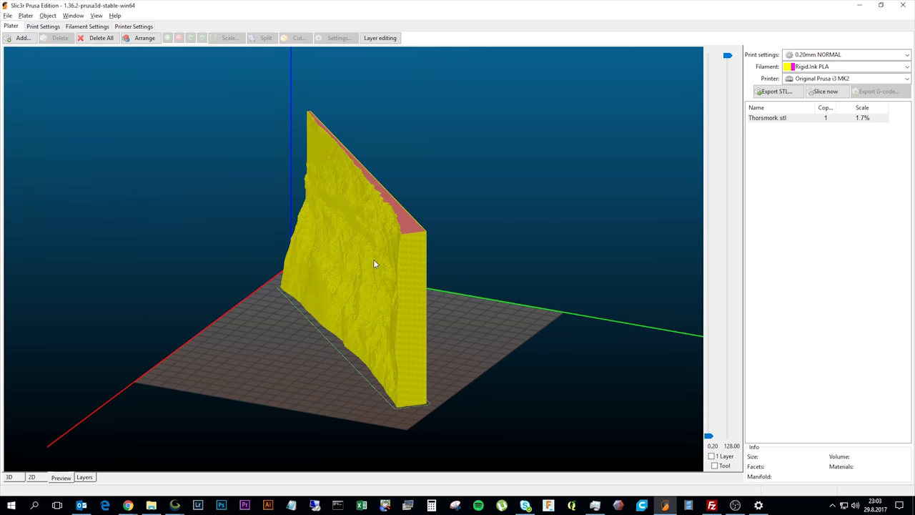
{"action": "scroll", "coordinate": [426, 228], "scroll_direction": "down", "scroll_amount": 2}
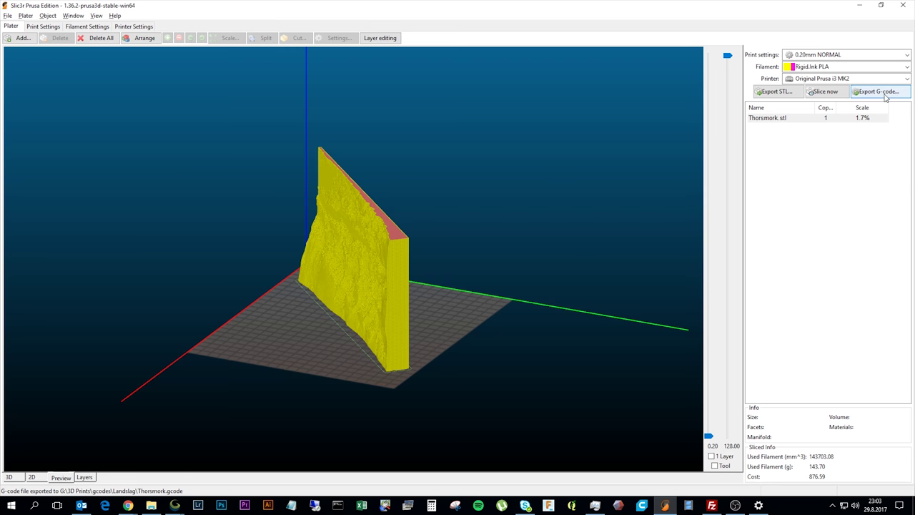
{"action": "left_click", "coordinate": [884, 93]}
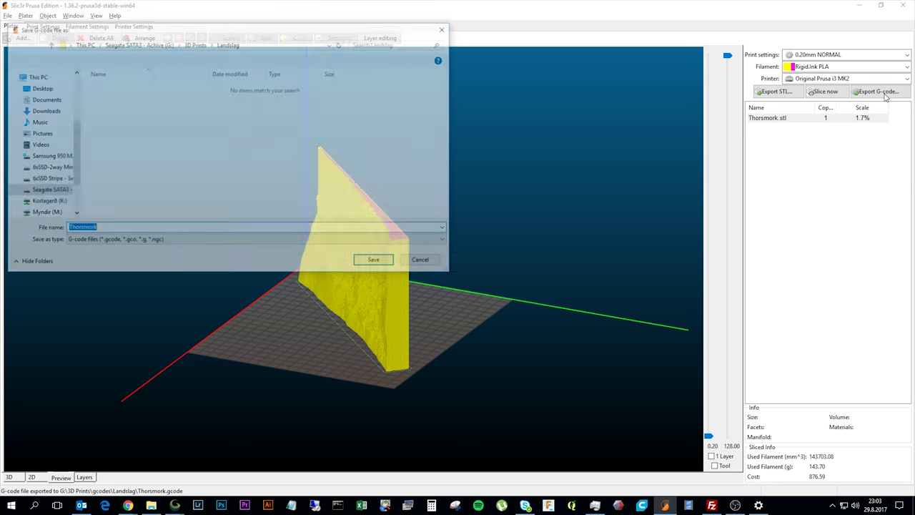
{"action": "left_click", "coordinate": [200, 44]}
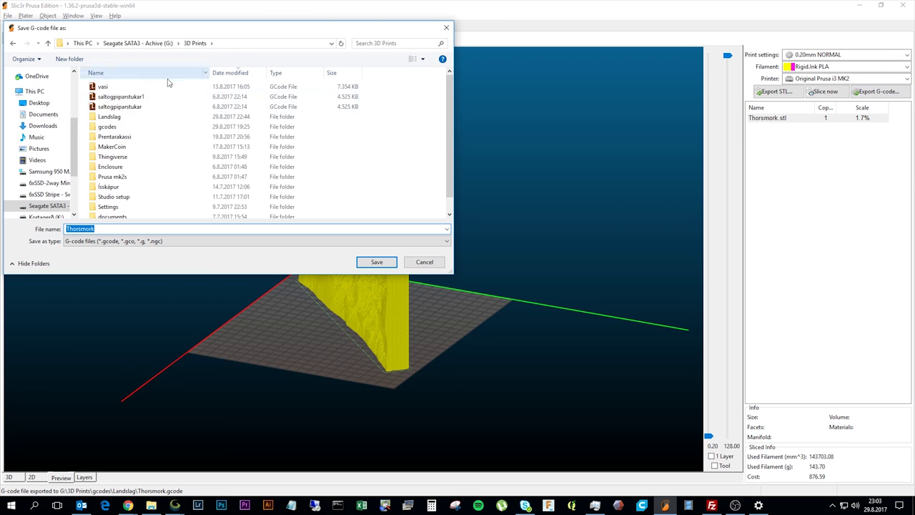
{"action": "double_click", "coordinate": [118, 128]}
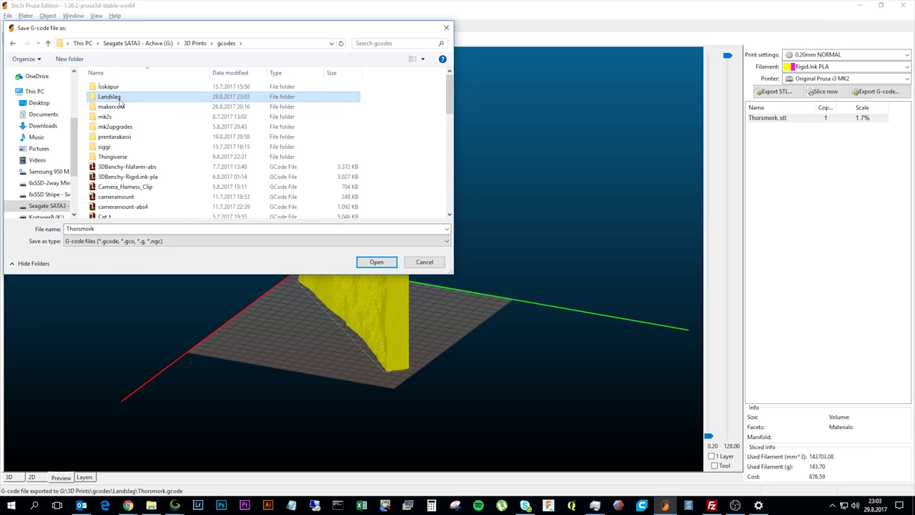
{"action": "double_click", "coordinate": [127, 95]}
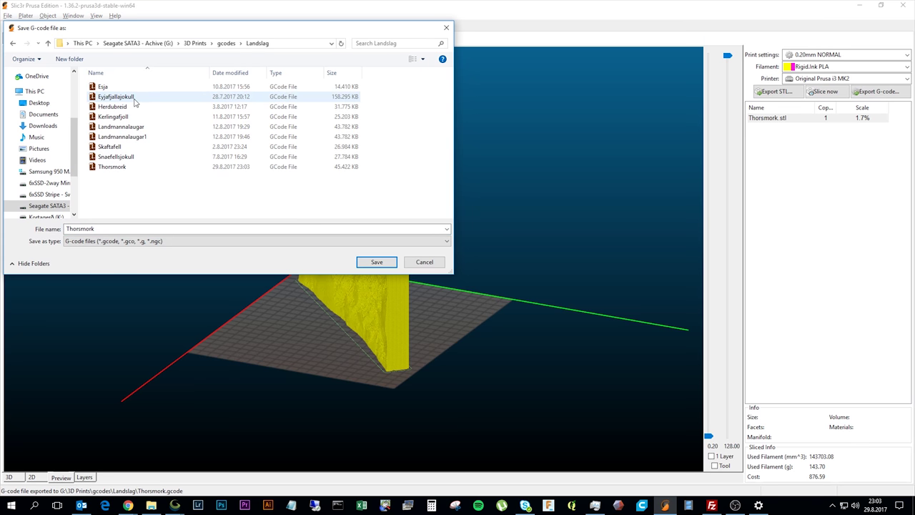
{"action": "left_click", "coordinate": [151, 167]}
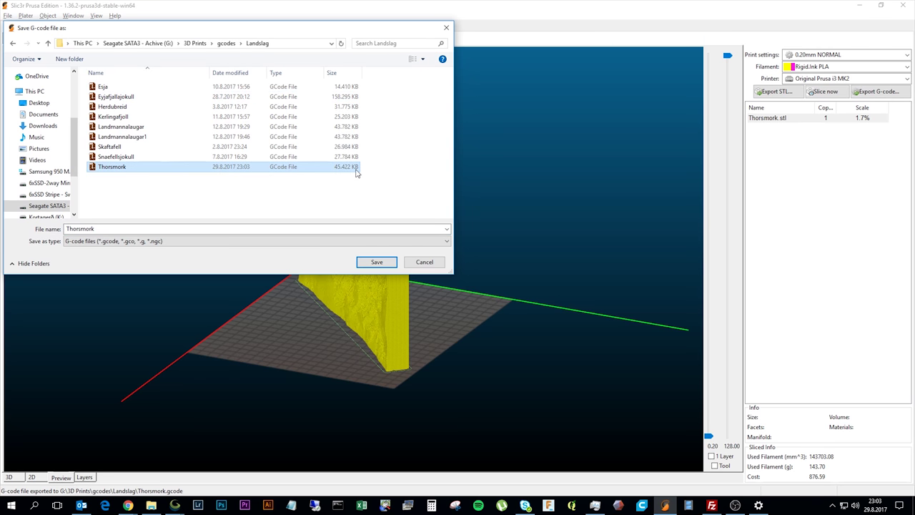
{"action": "left_click", "coordinate": [425, 261]}
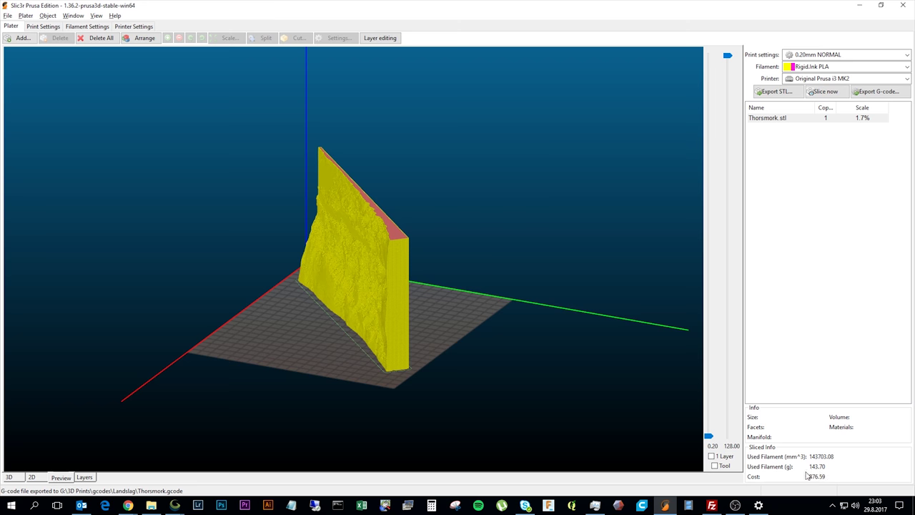